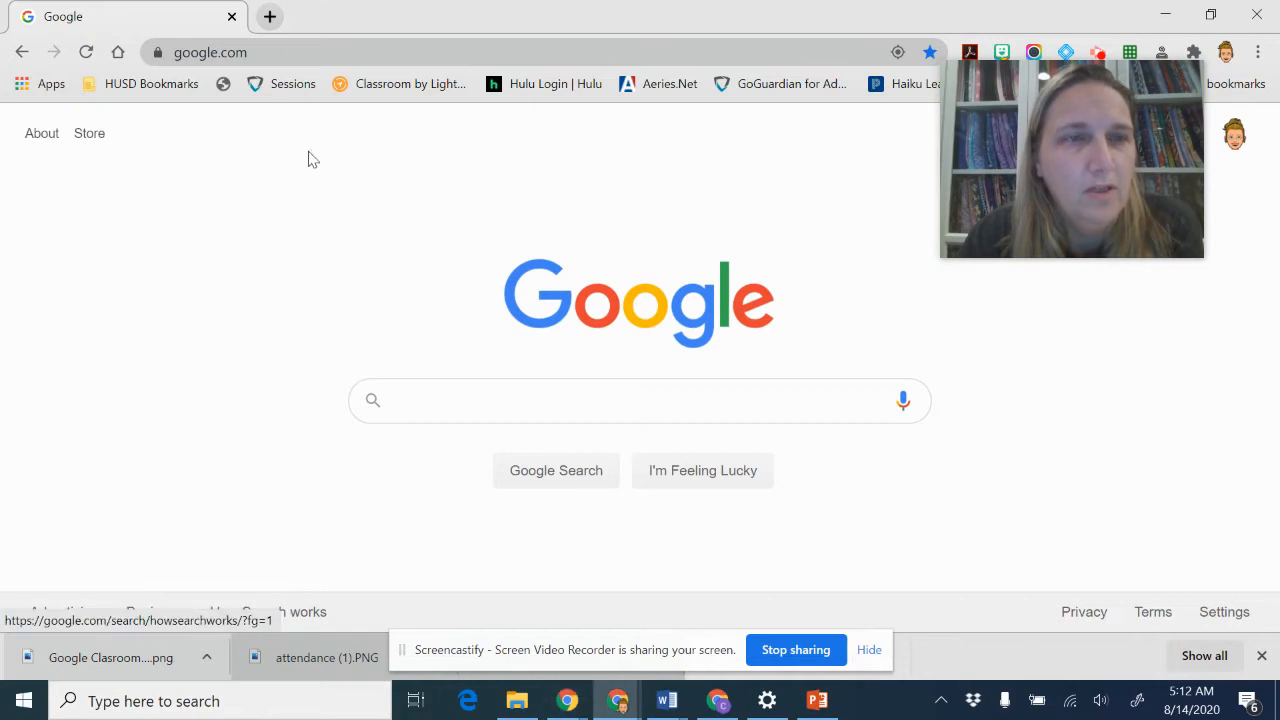
Step: Go to Google Drive and open the "1 Google Classroom Graphics" folder in My Drive
mouse_move(1048, 70)
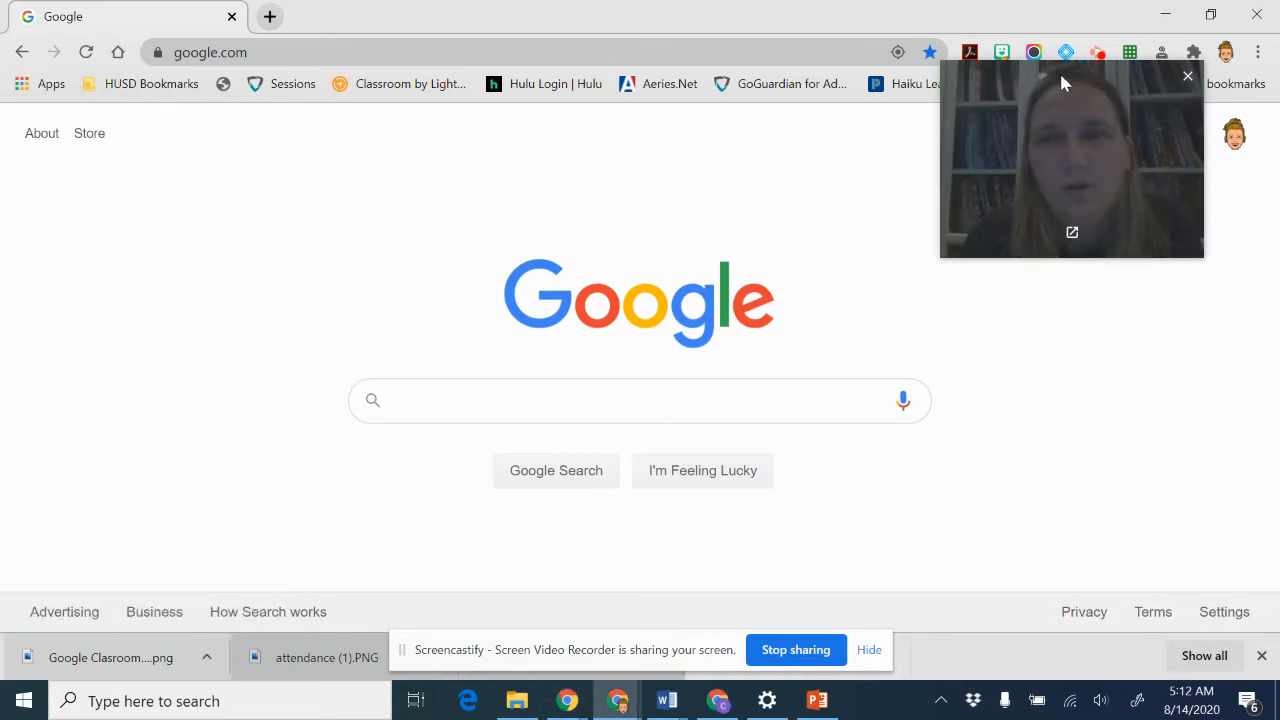
drag(1061, 72, 861, 85)
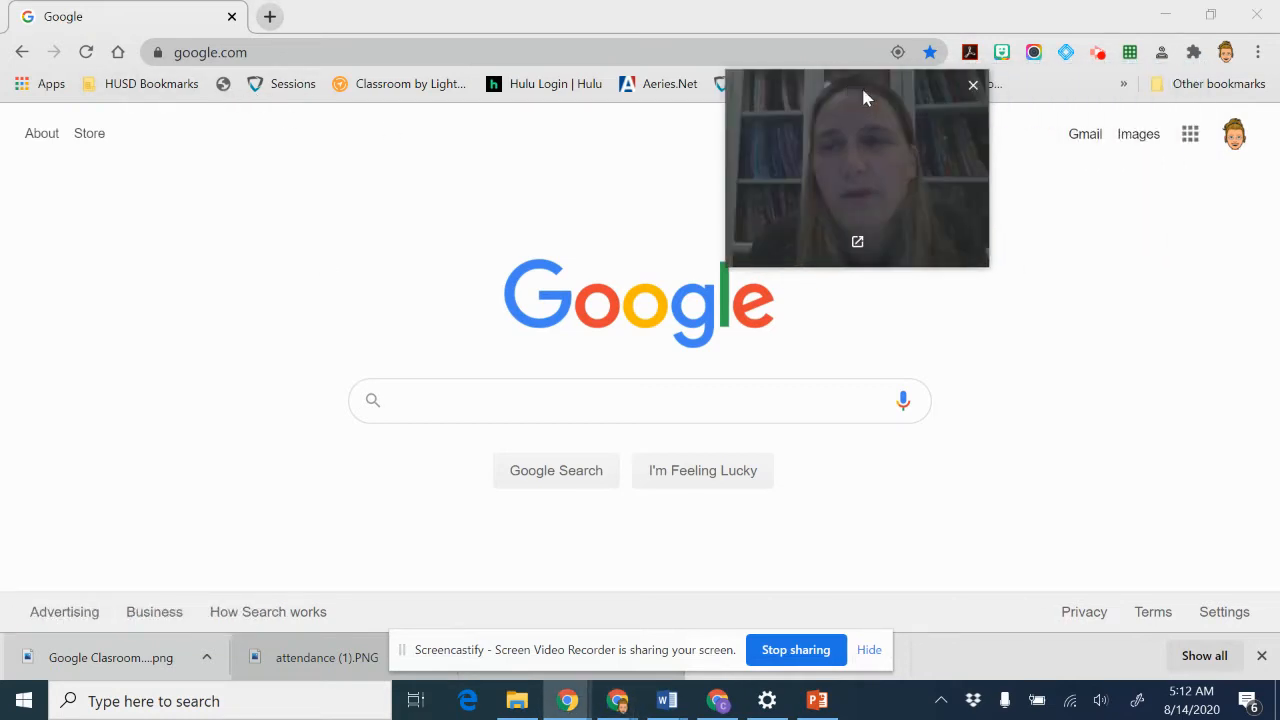
click(1190, 137)
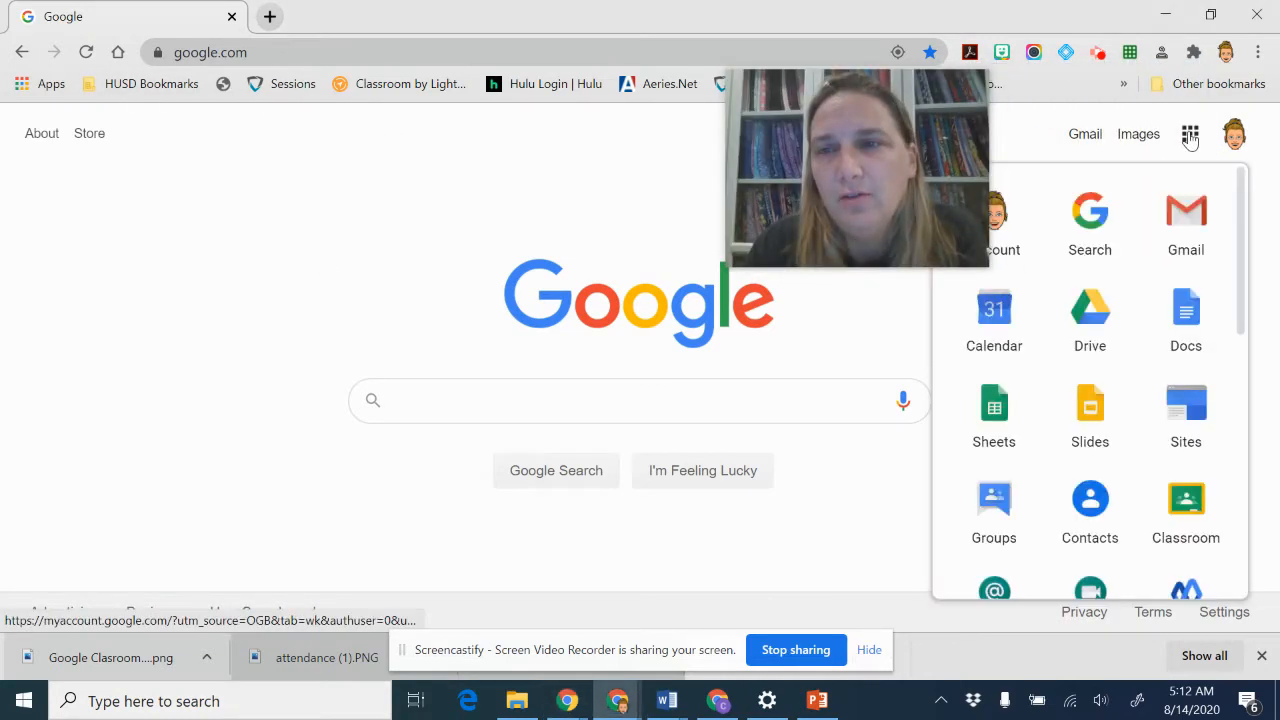
click(1100, 332)
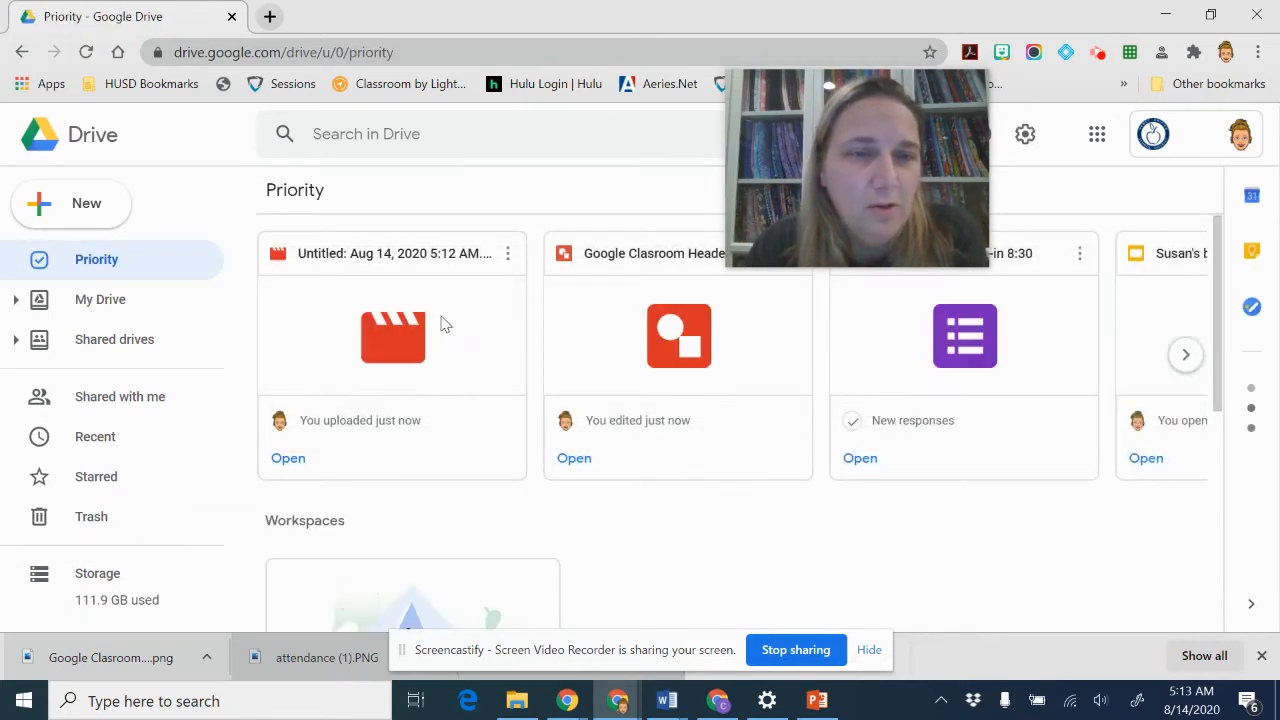
click(103, 299)
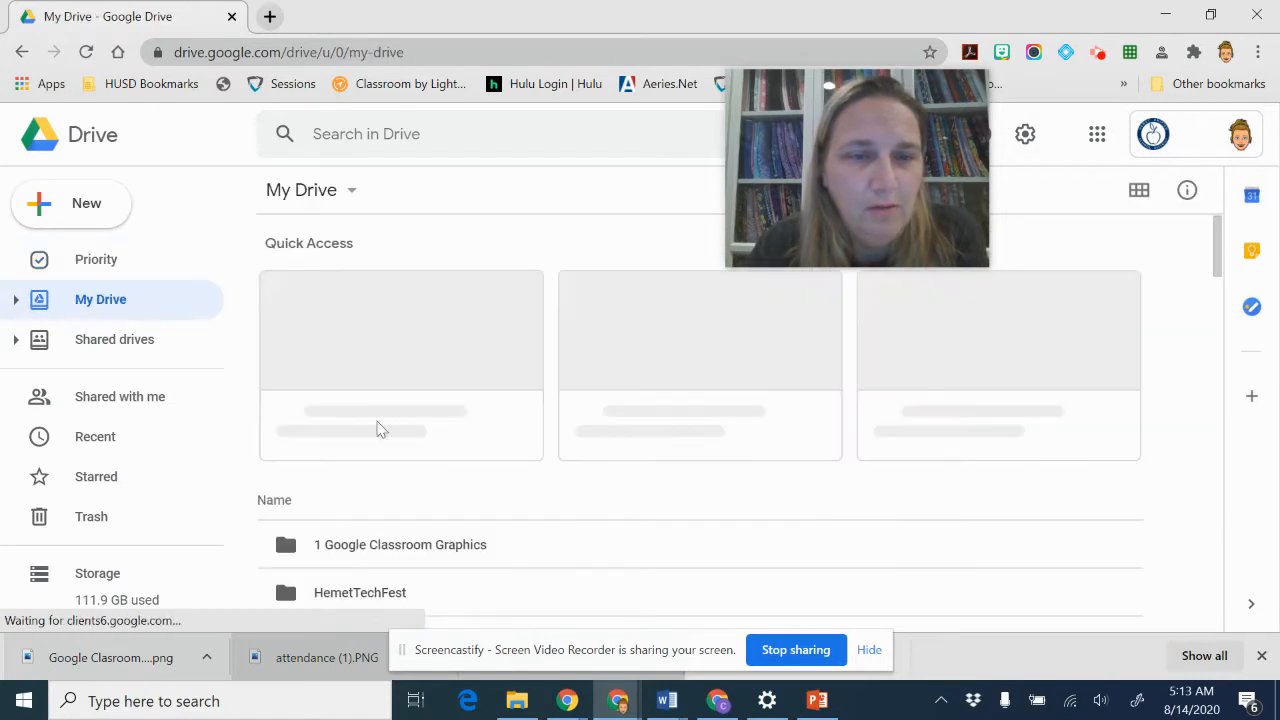
double_click(402, 546)
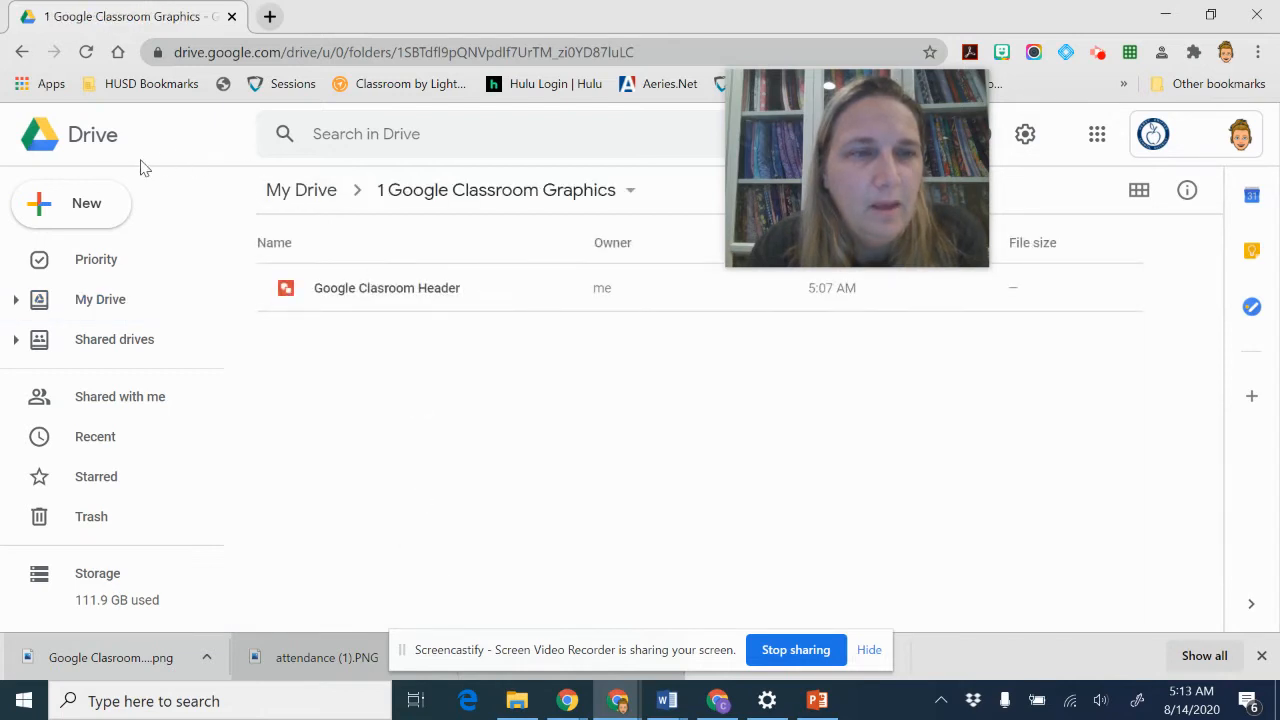
Step: Create a new Google Drawings file inside the "1 Google Classroom Graphics" folder
click(55, 207)
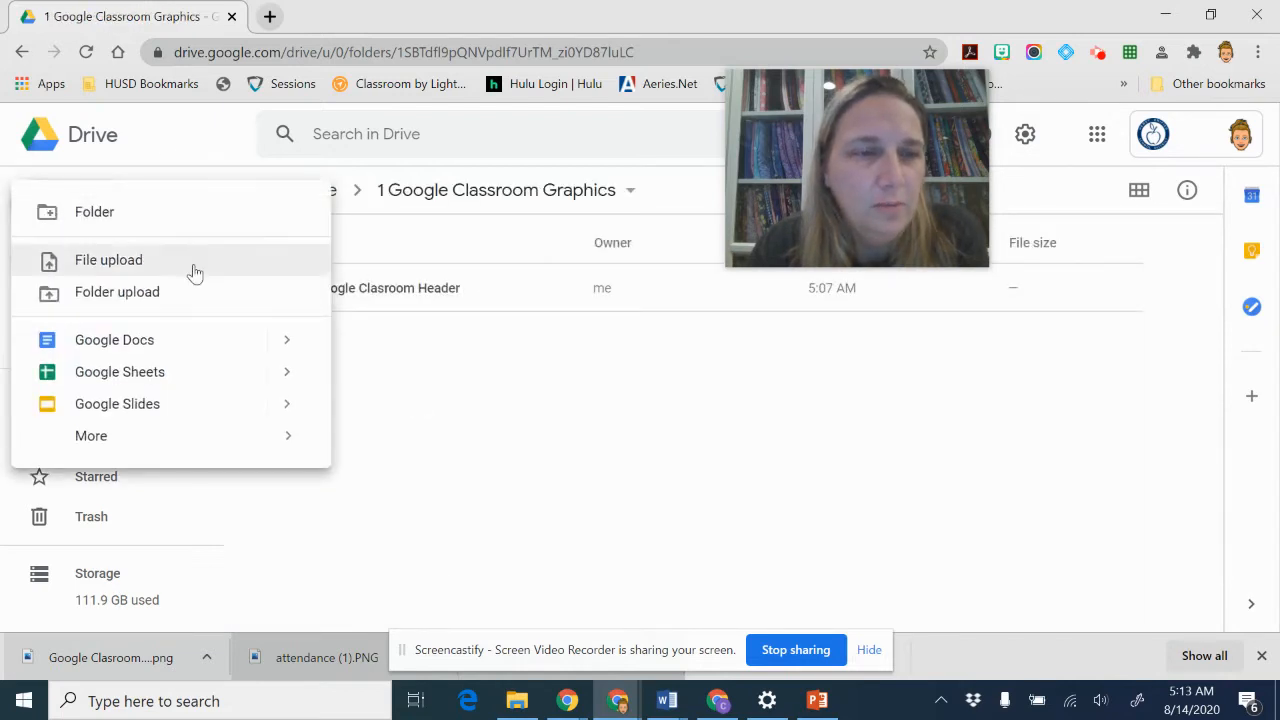
mouse_move(286, 434)
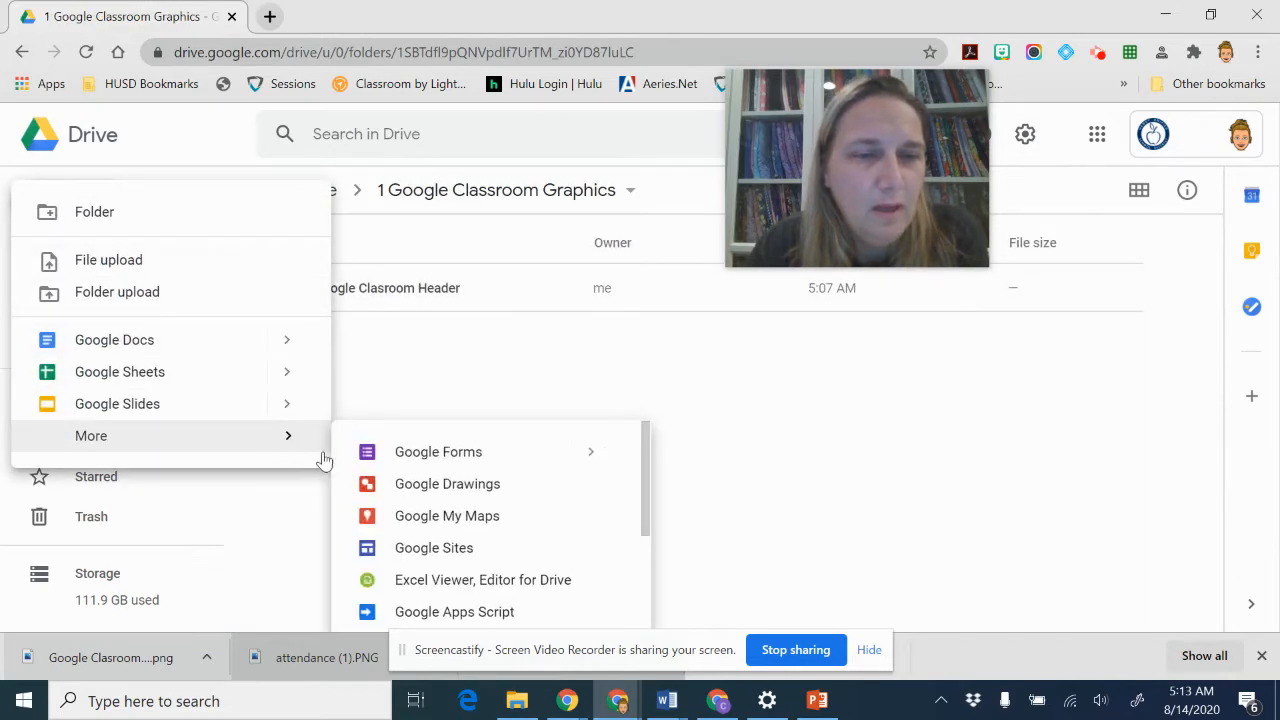
click(423, 486)
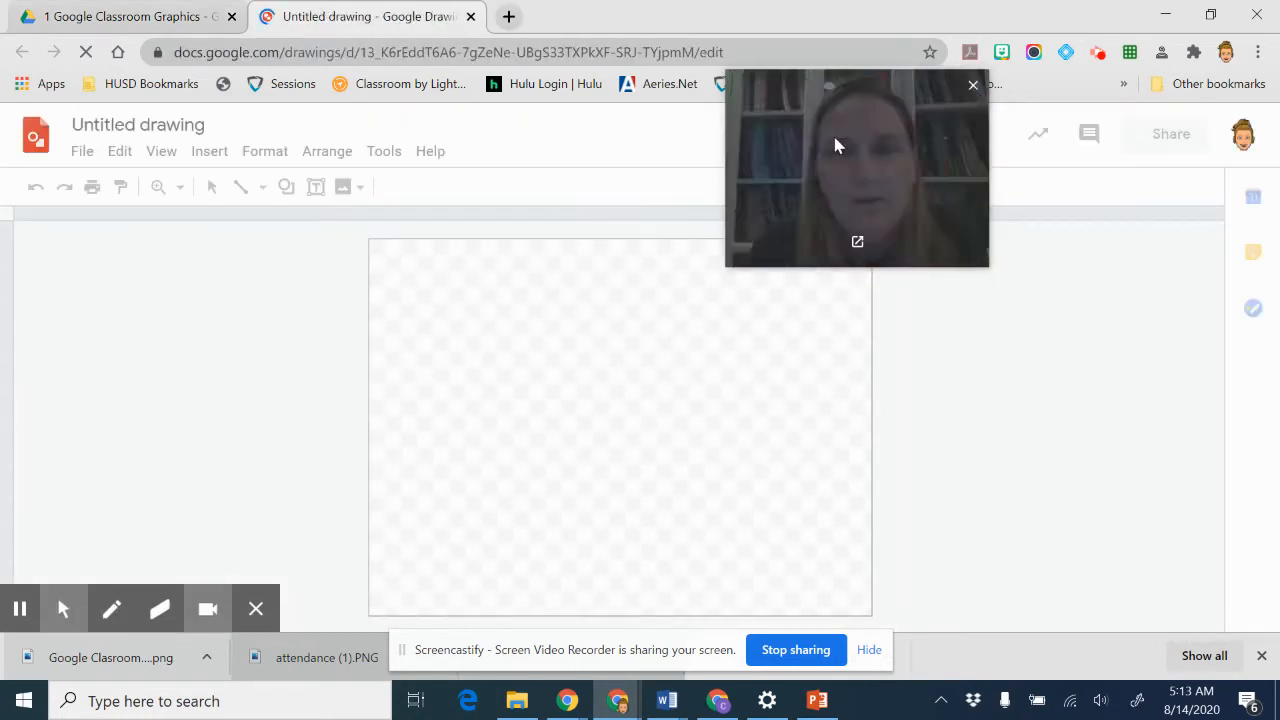
drag(849, 89, 1135, 18)
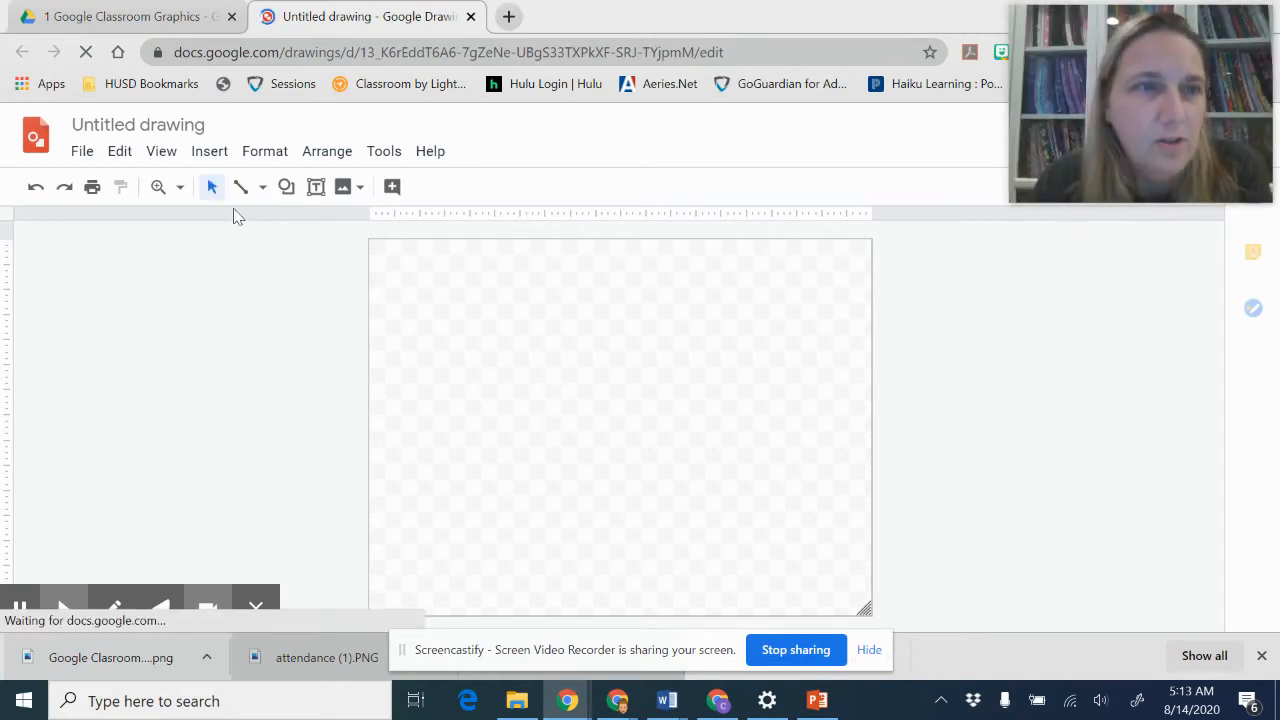
Step: Rename the untitled drawing as "Google Classroom Header Algebra 2 with Trig"
click(128, 124)
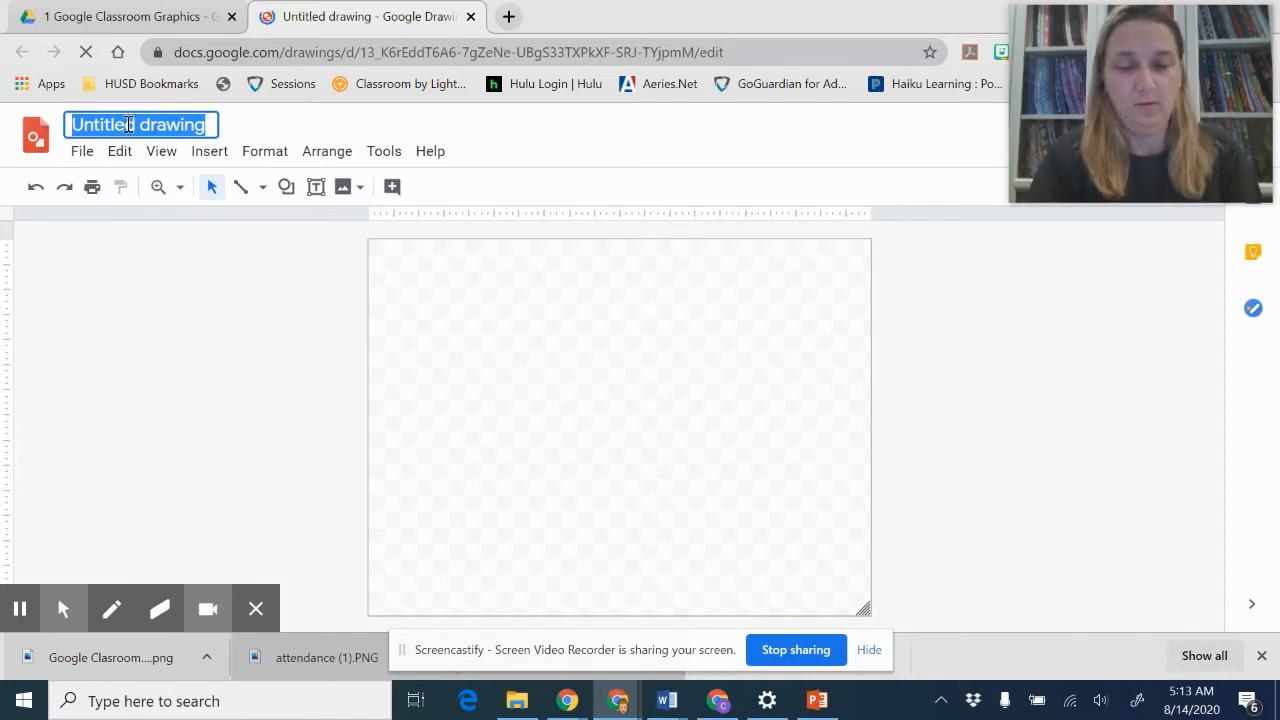
text(Google Class)
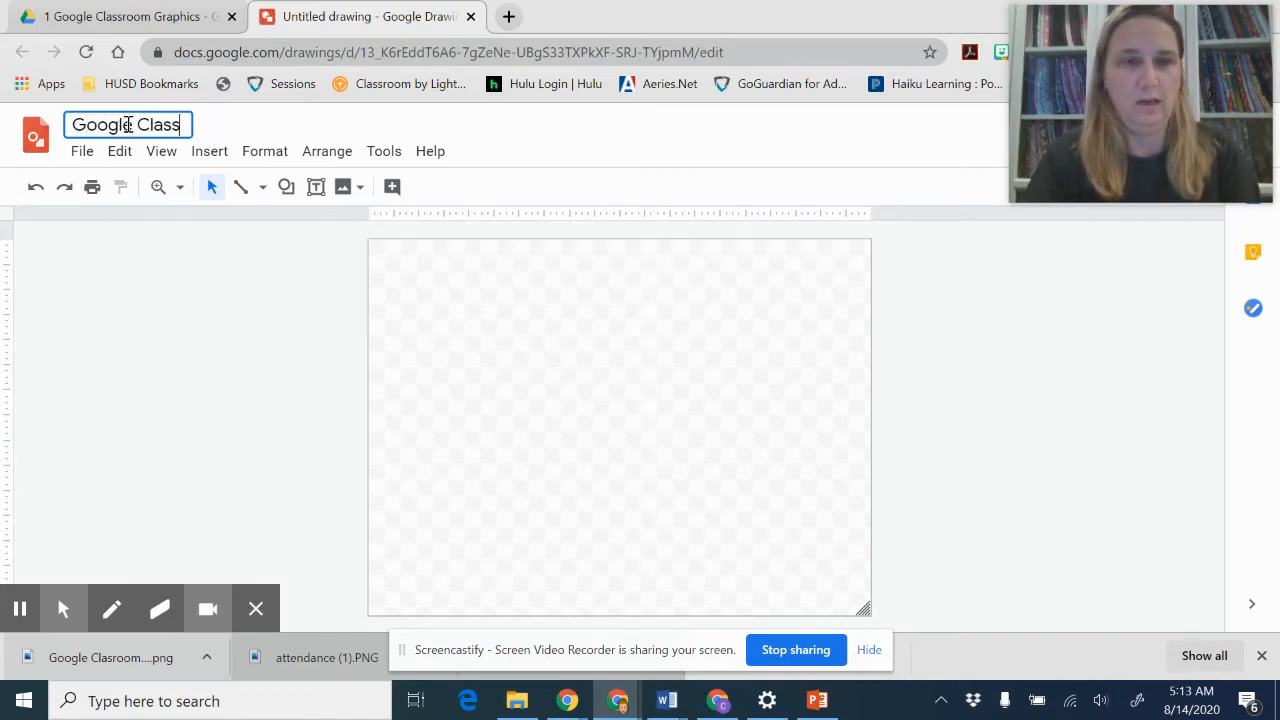
text(room Hea)
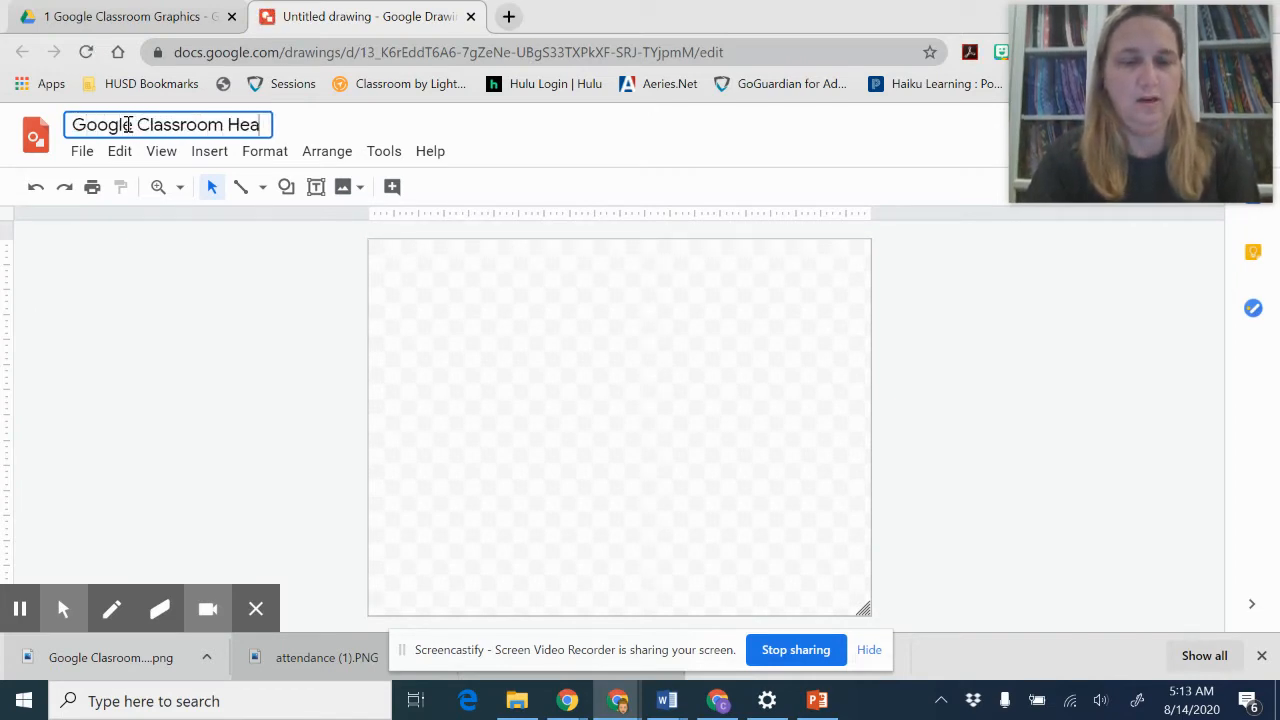
text(der Algebra )
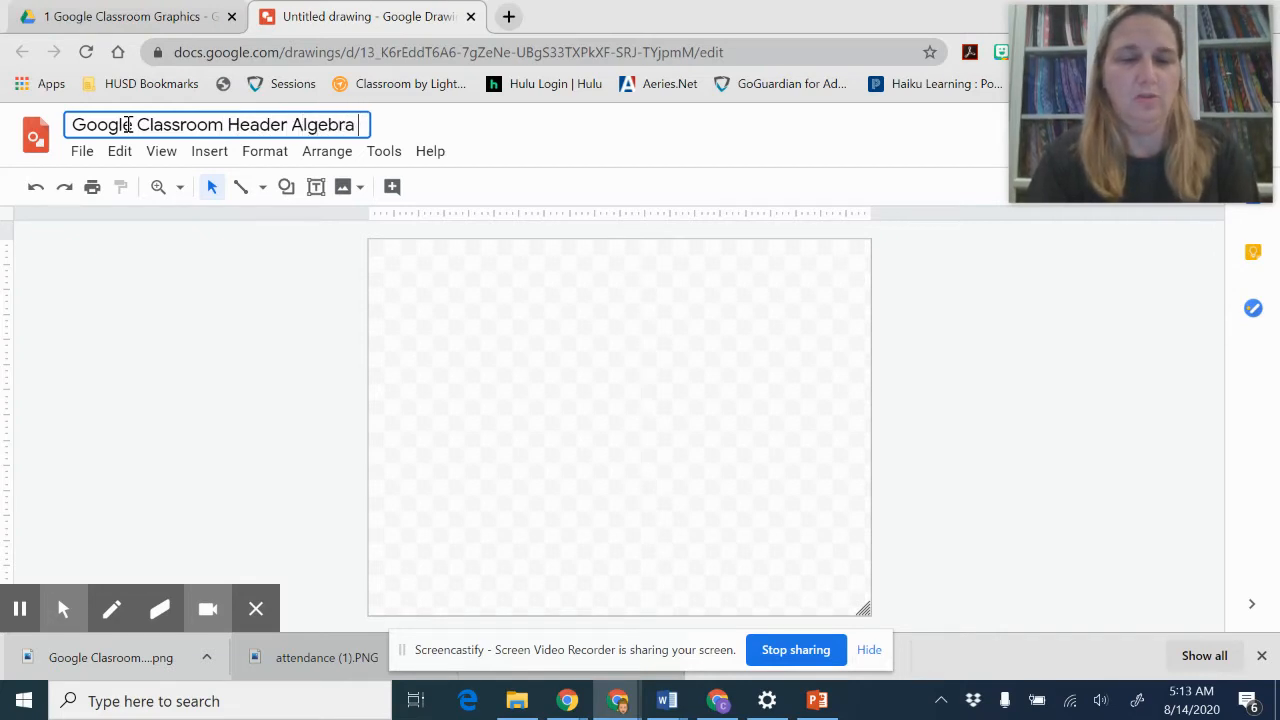
text(2 with Trig)
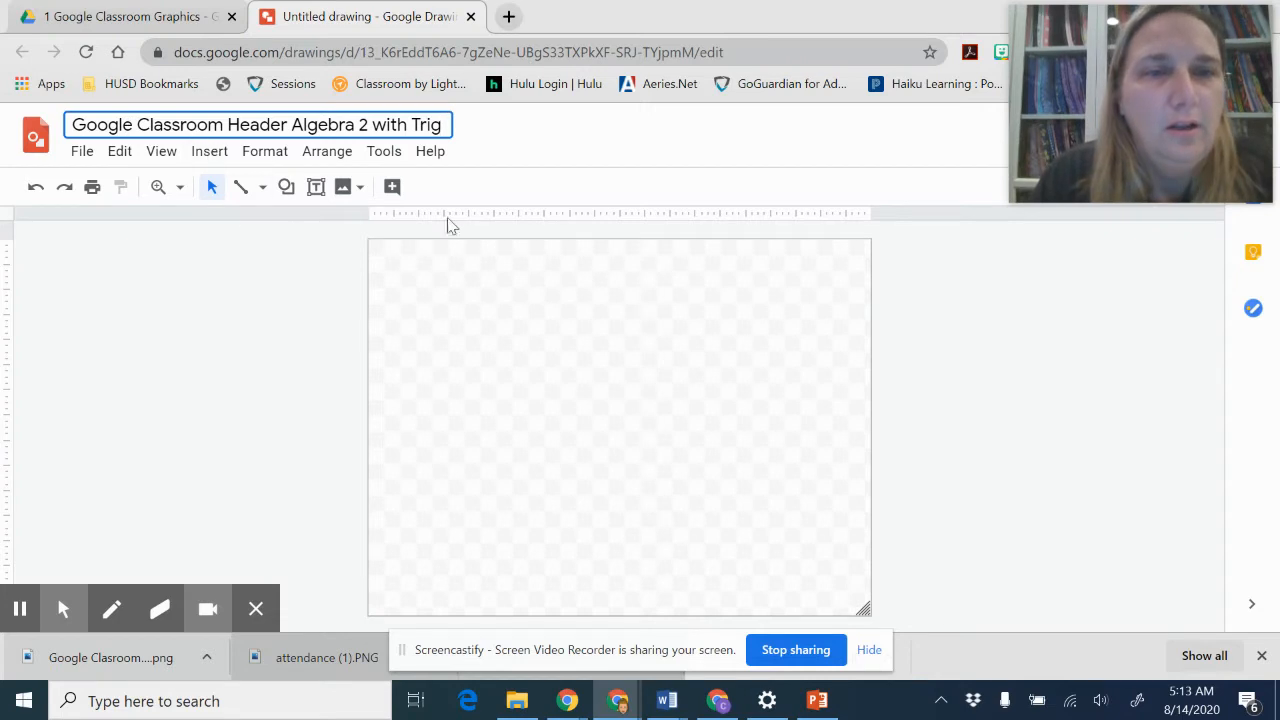
click(459, 301)
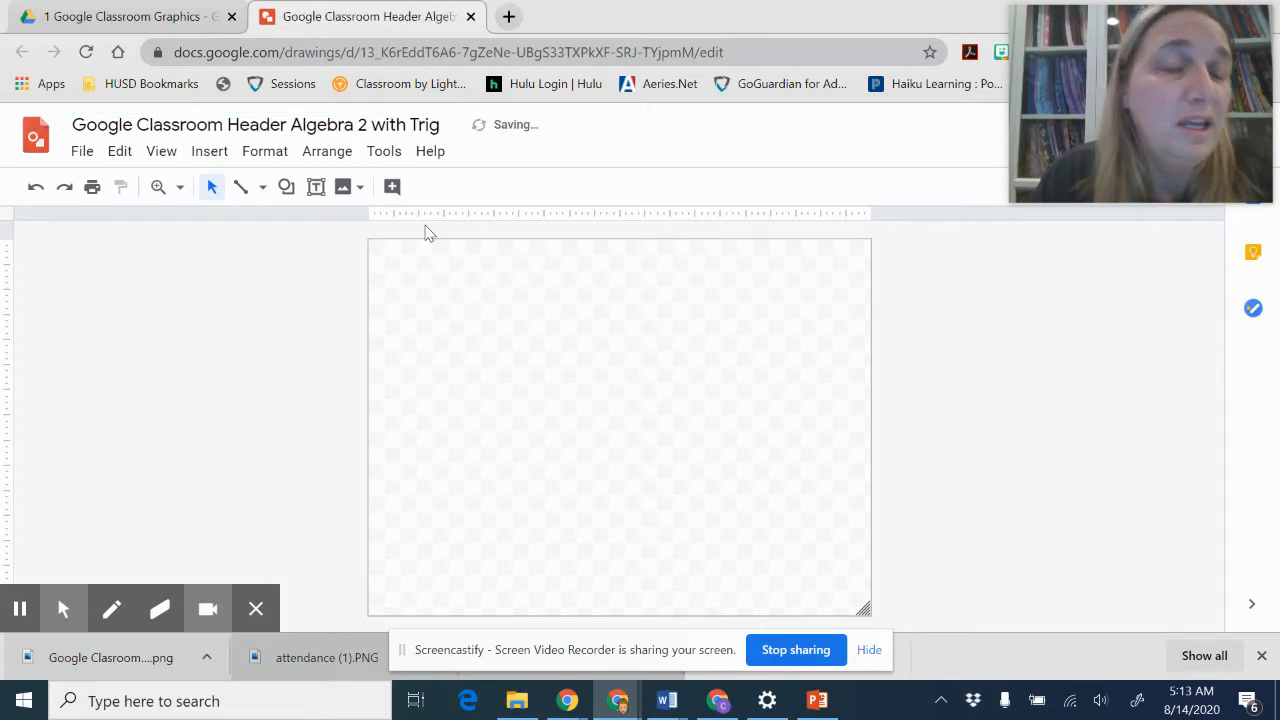
Step: Open the drawing's page setup and switch the page size from the standard preset to Custom
click(90, 156)
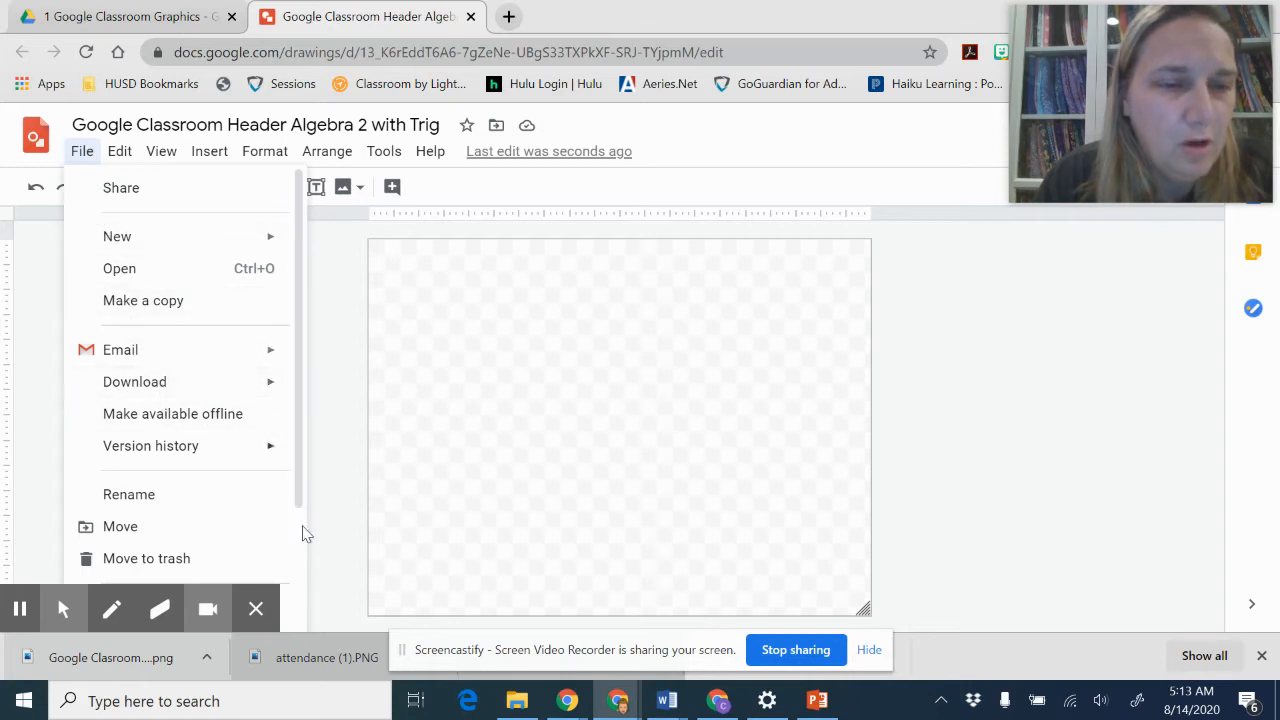
click(267, 613)
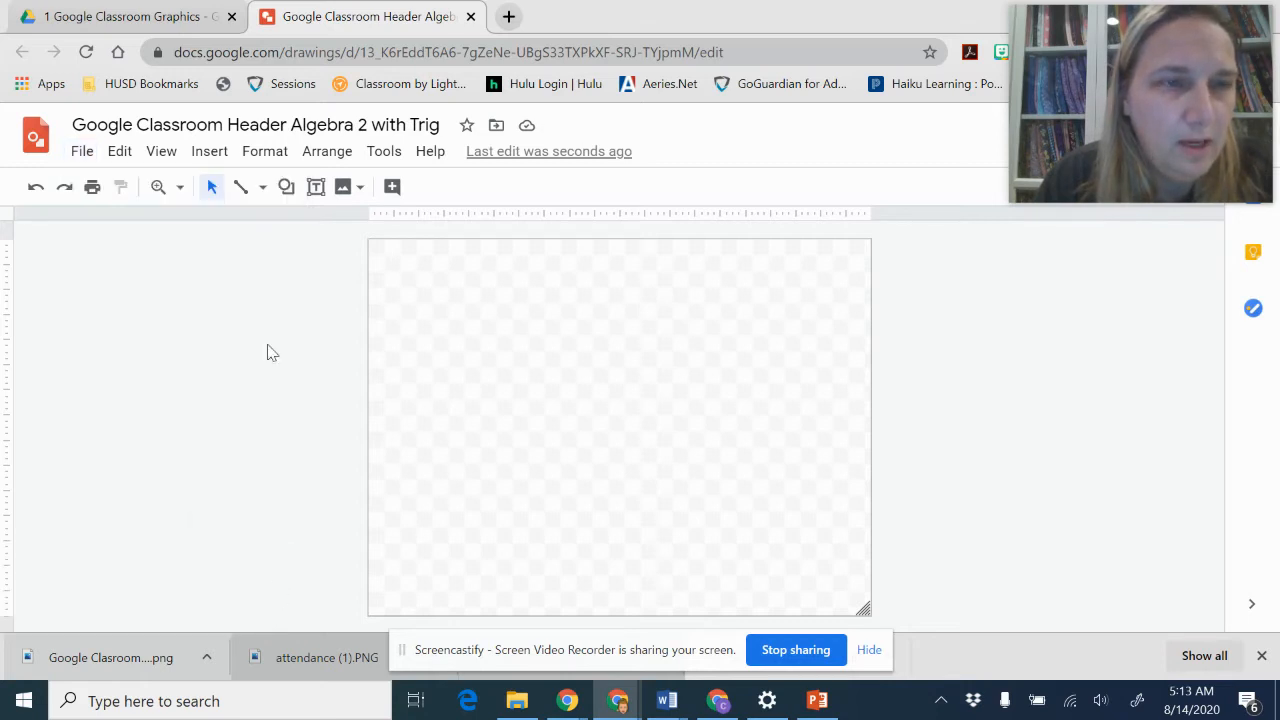
click(81, 151)
mouse_move(119, 151)
mouse_move(276, 254)
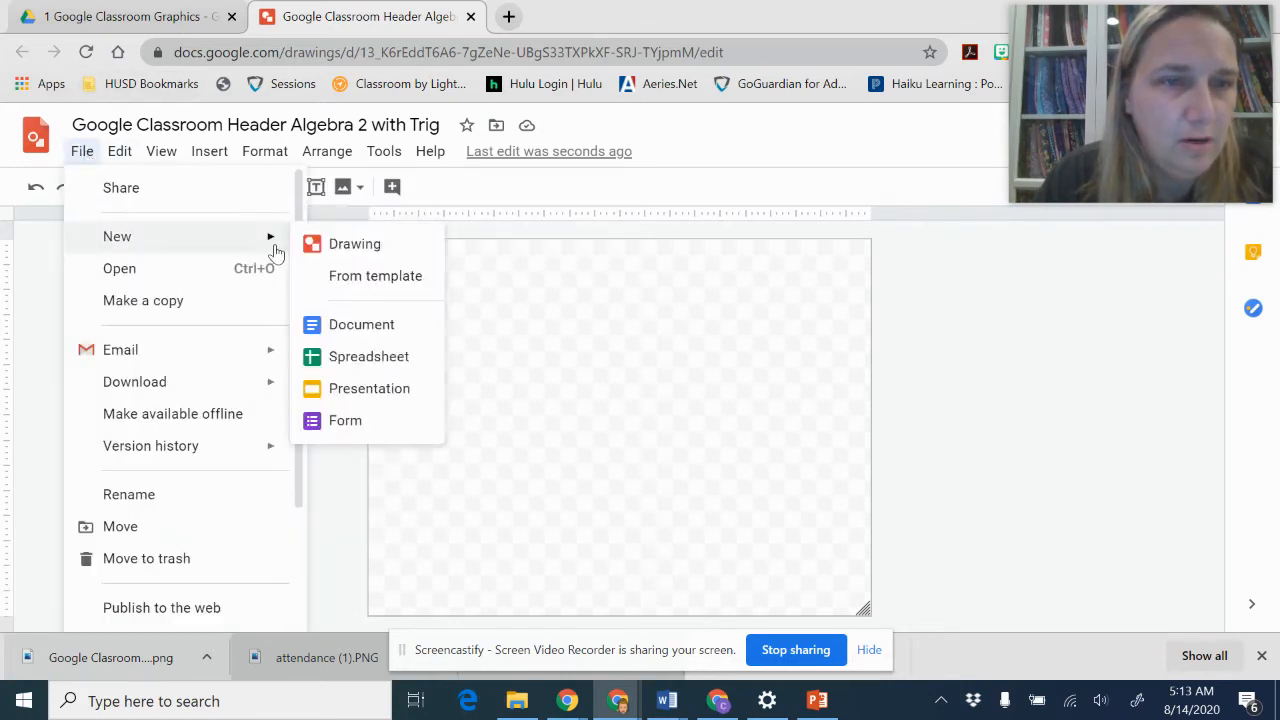
scroll(257, 443, down, 2)
scroll(257, 443, up, 1)
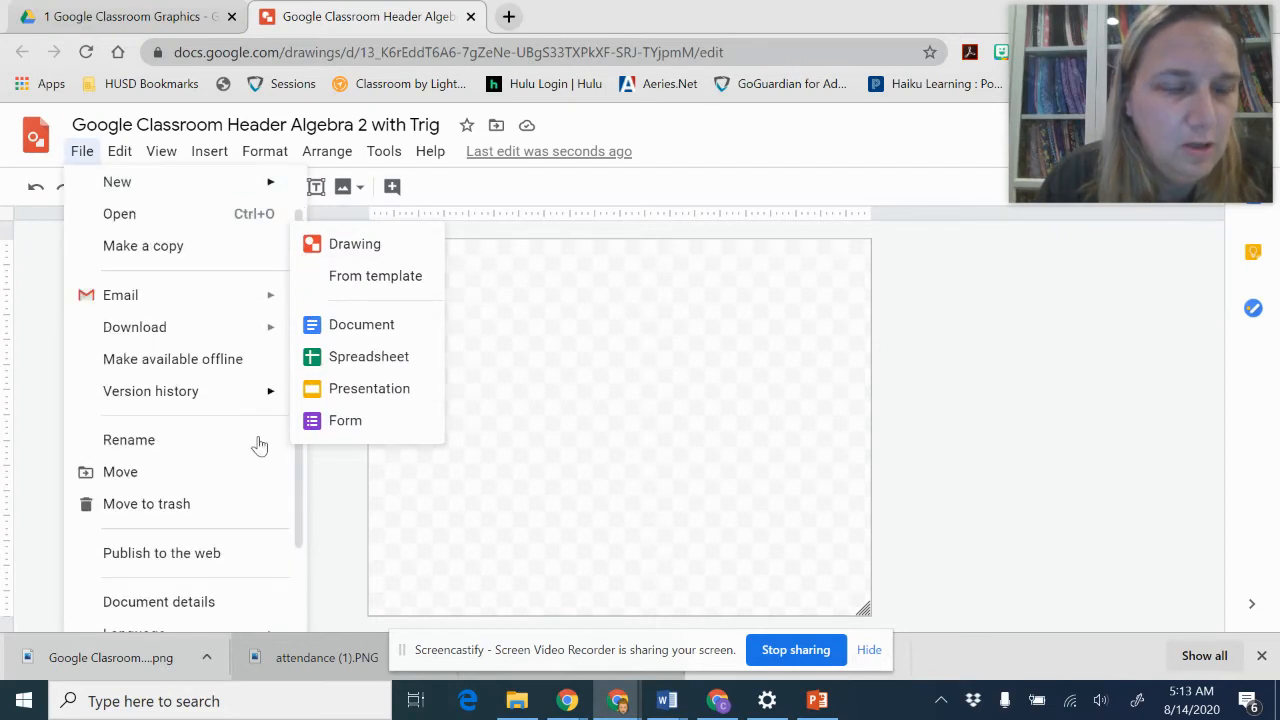
scroll(300, 503, down, 2)
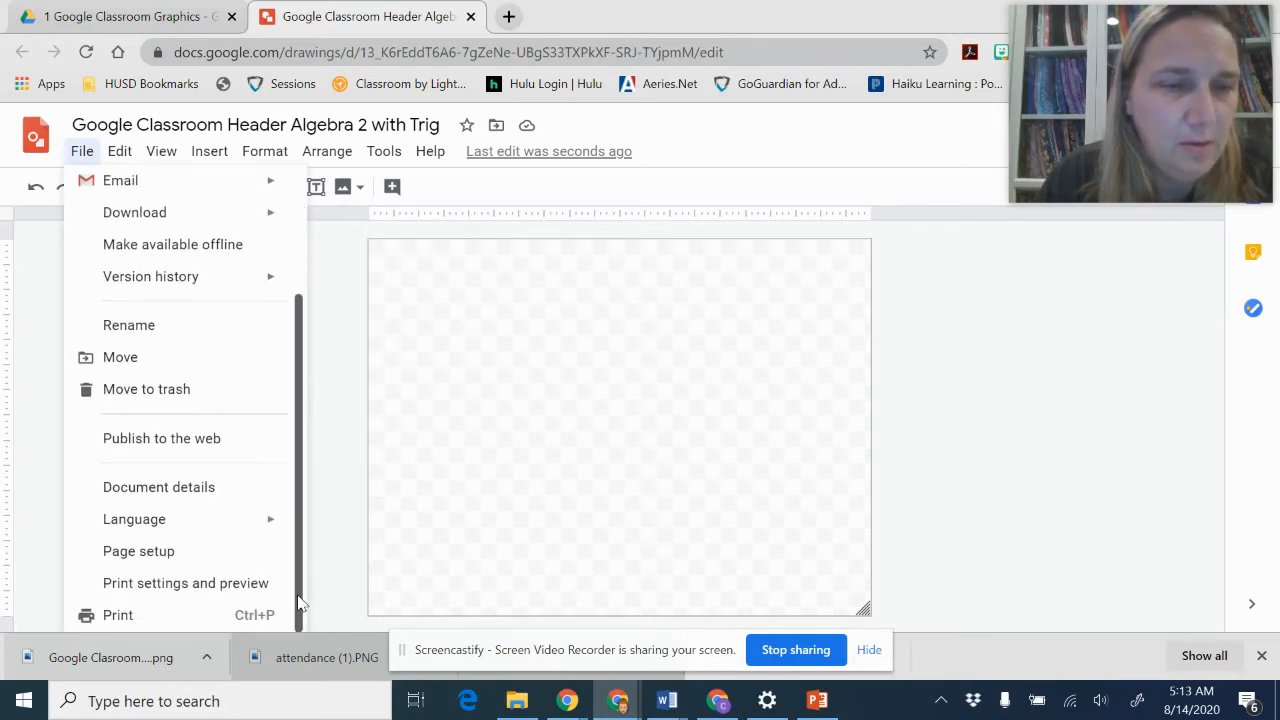
click(138, 551)
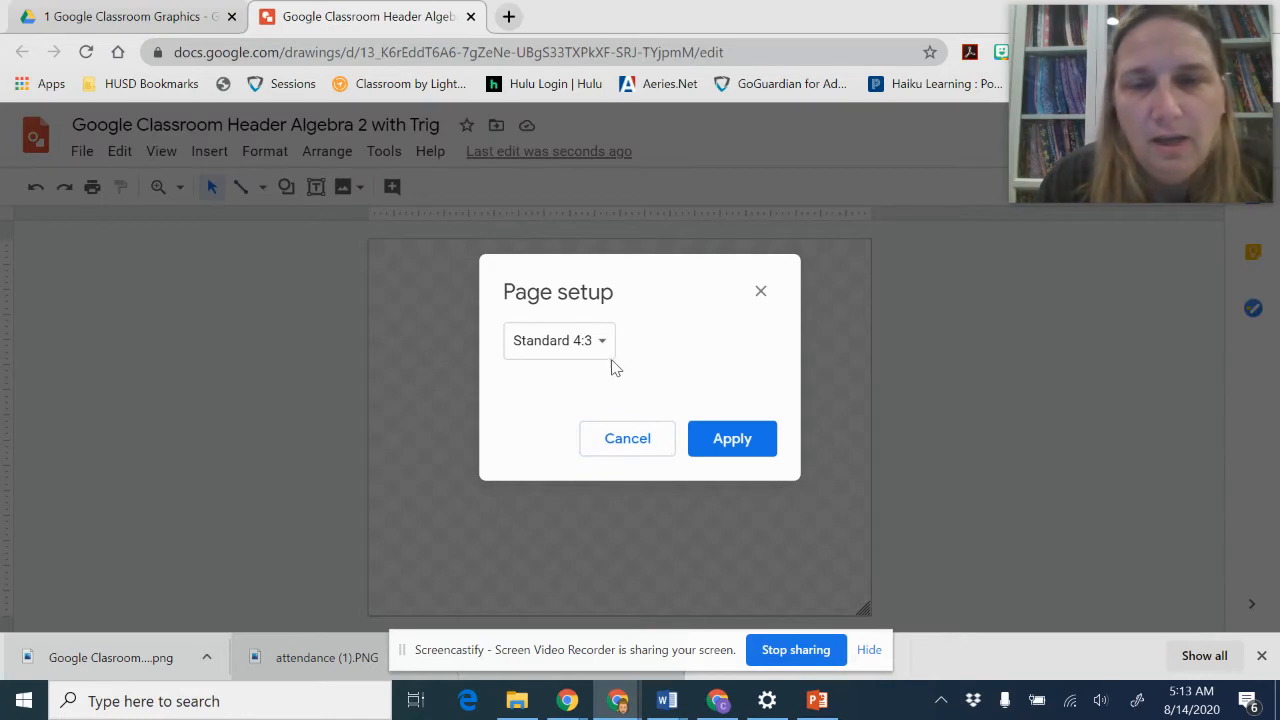
click(603, 345)
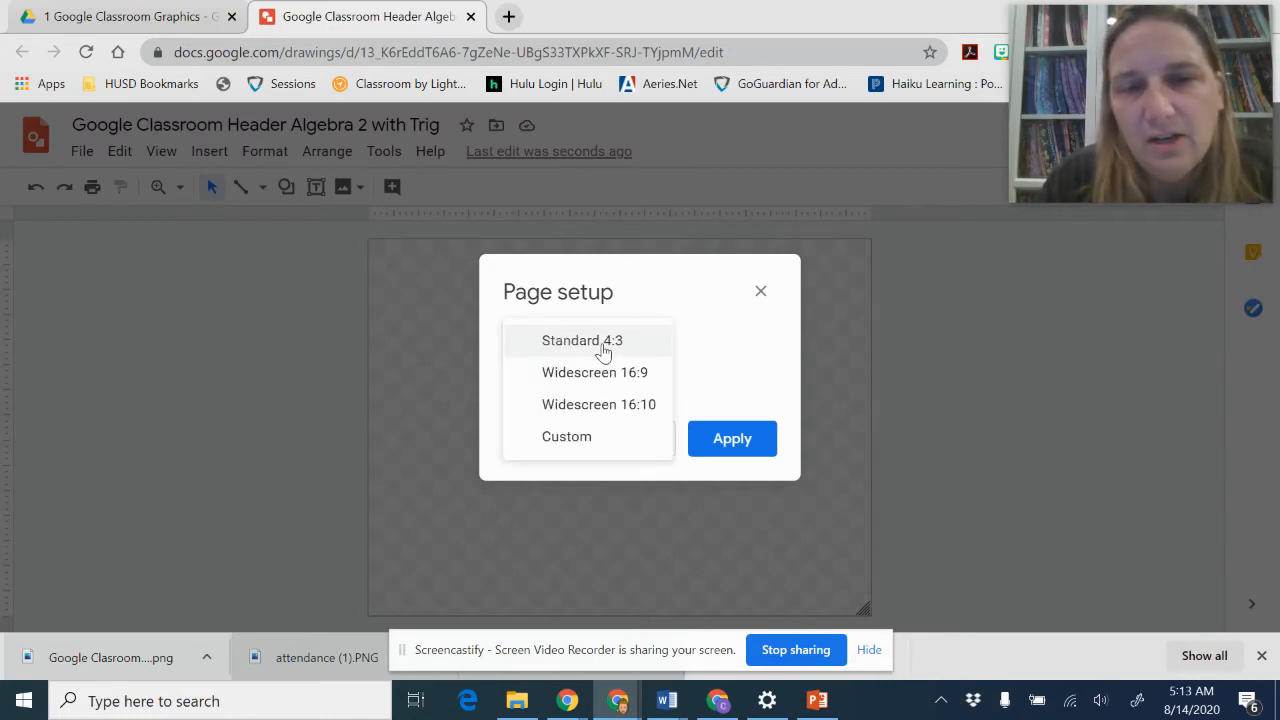
click(600, 440)
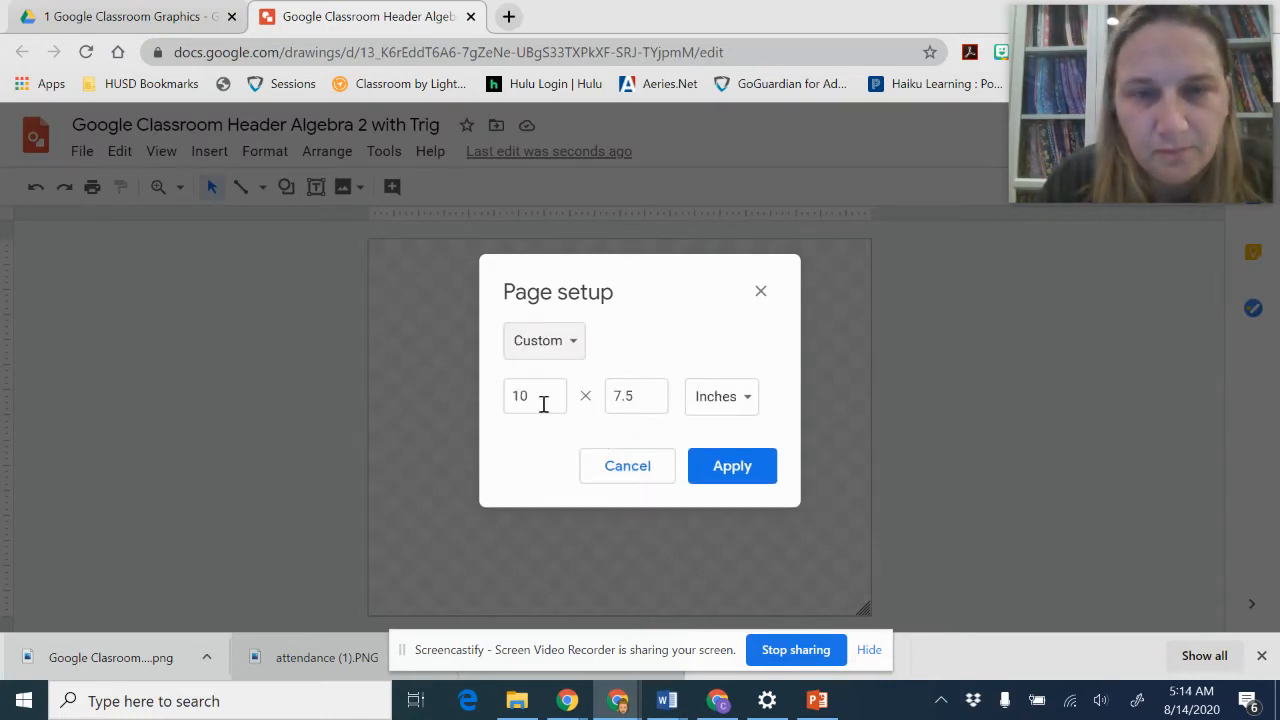
Step: Set the custom page size to 1600 × 400 pixels and apply it to the drawing
click(720, 400)
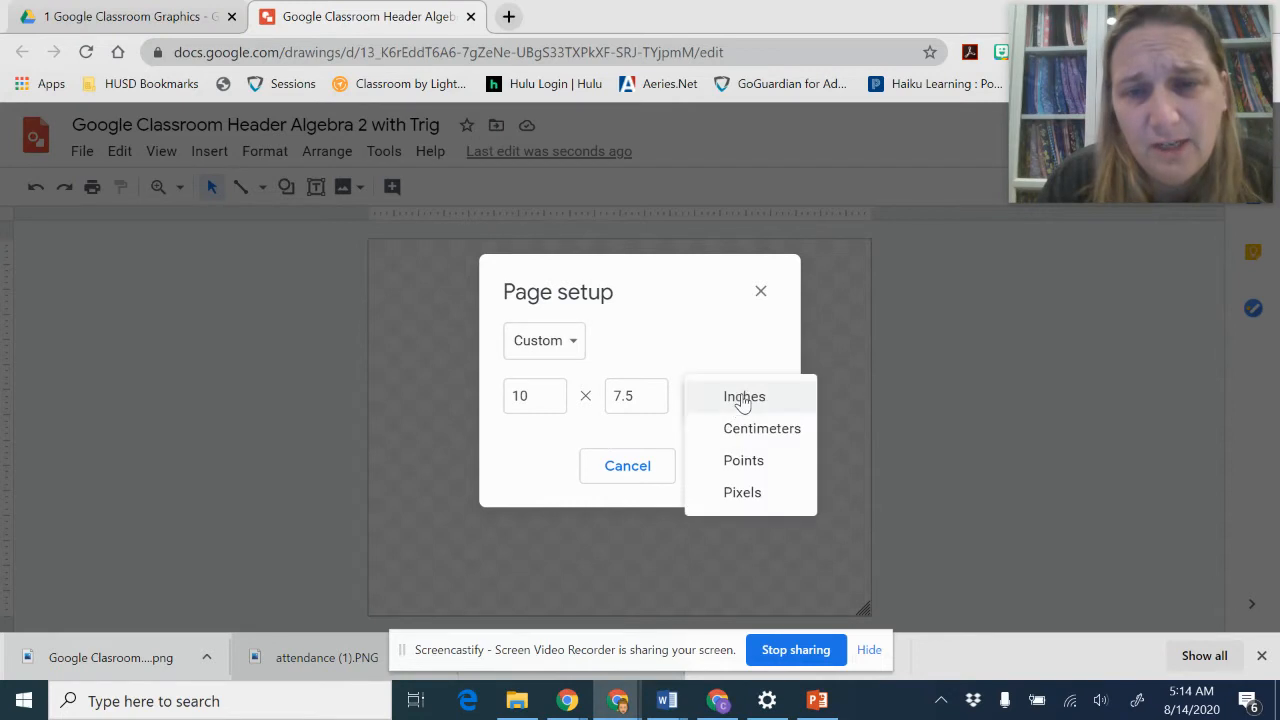
click(749, 491)
click(545, 393)
double_click(531, 392)
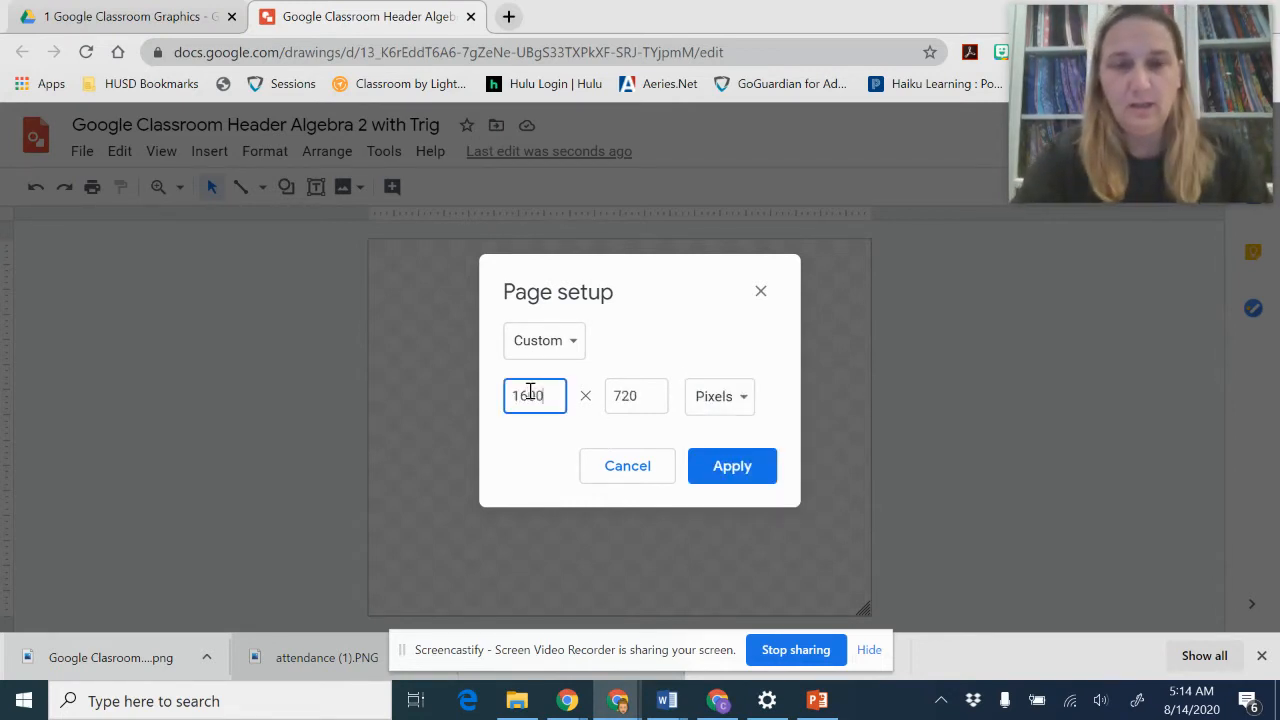
key(Tab)
text(400)
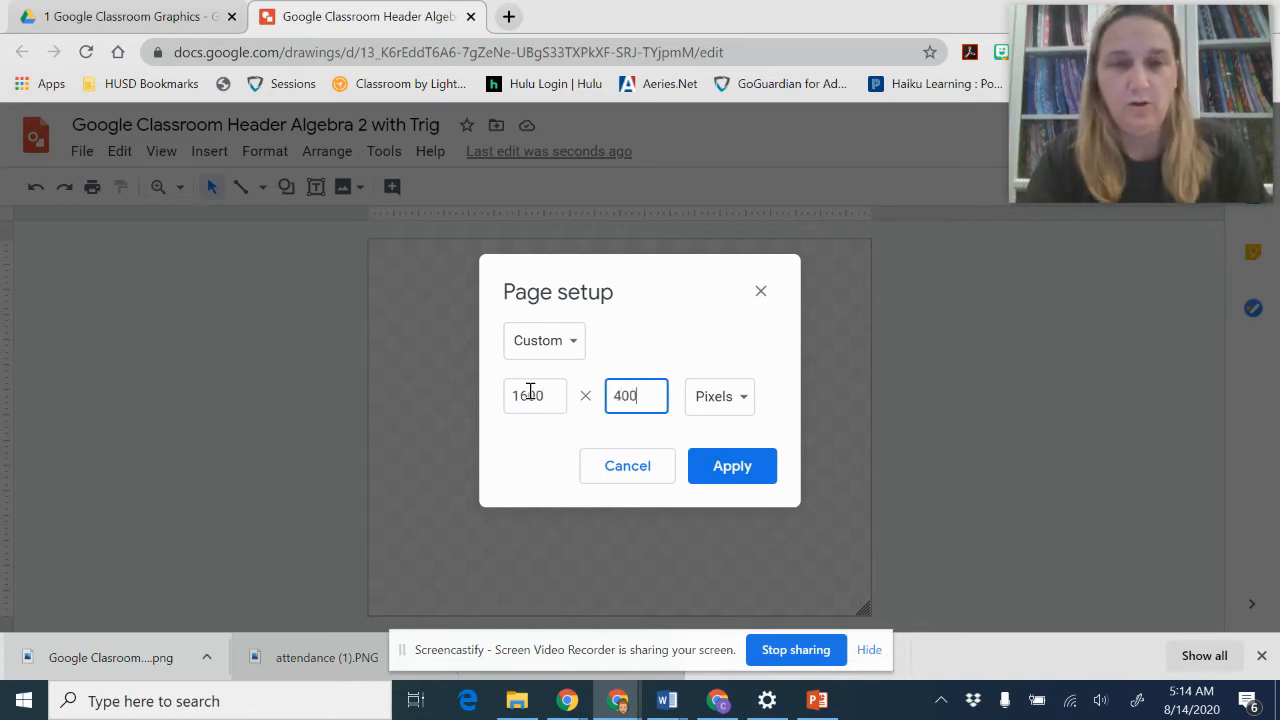
click(766, 474)
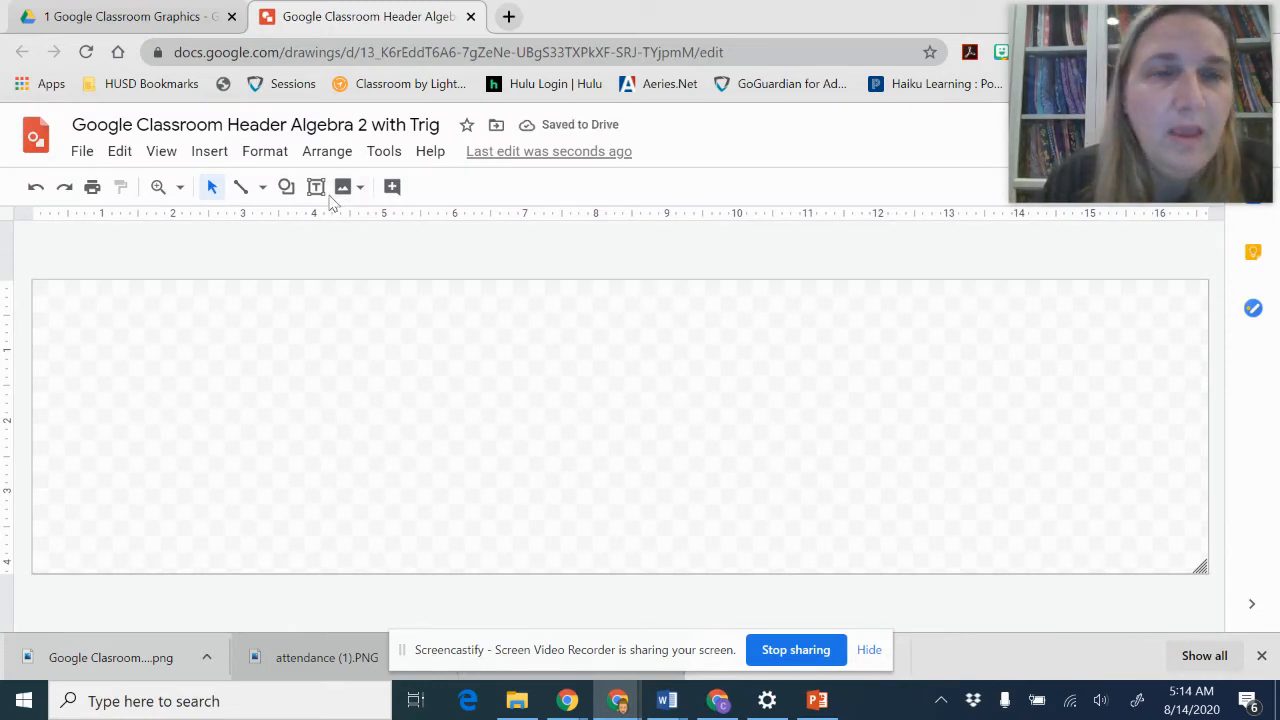
Step: Draw a rectangle shape covering the whole canvas from its upper-left to its lower-right corner
click(286, 188)
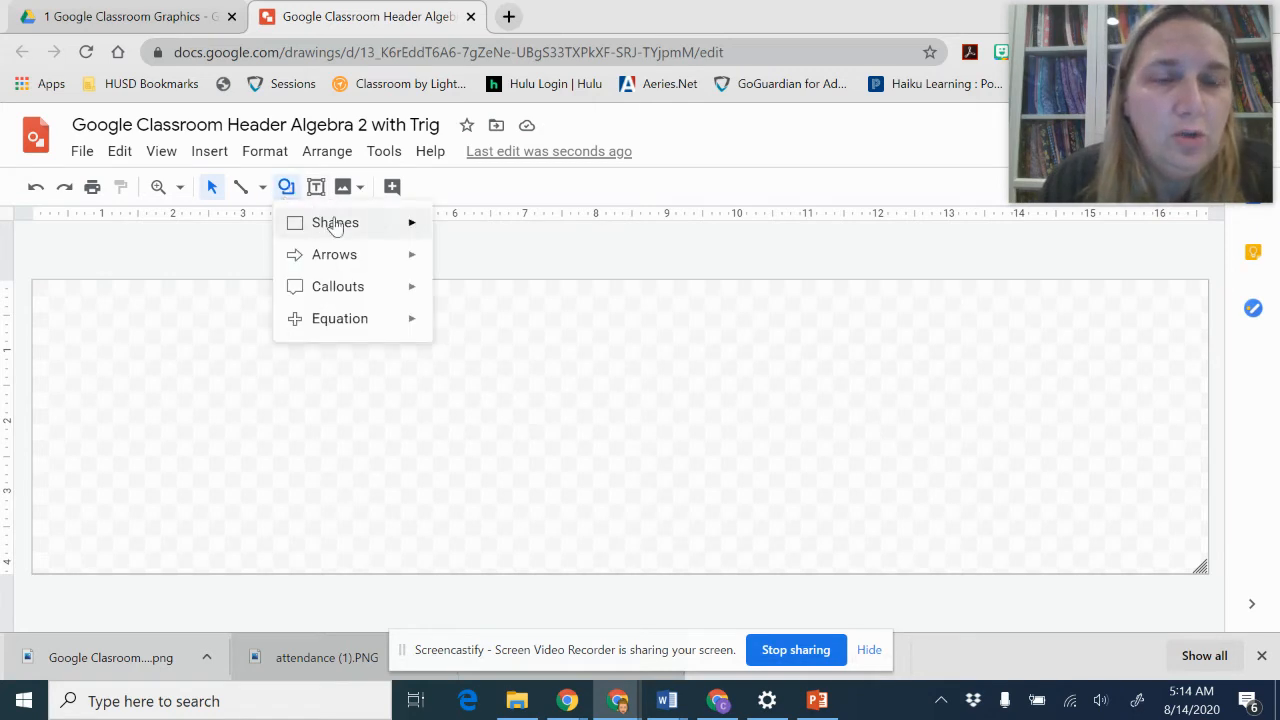
click(452, 229)
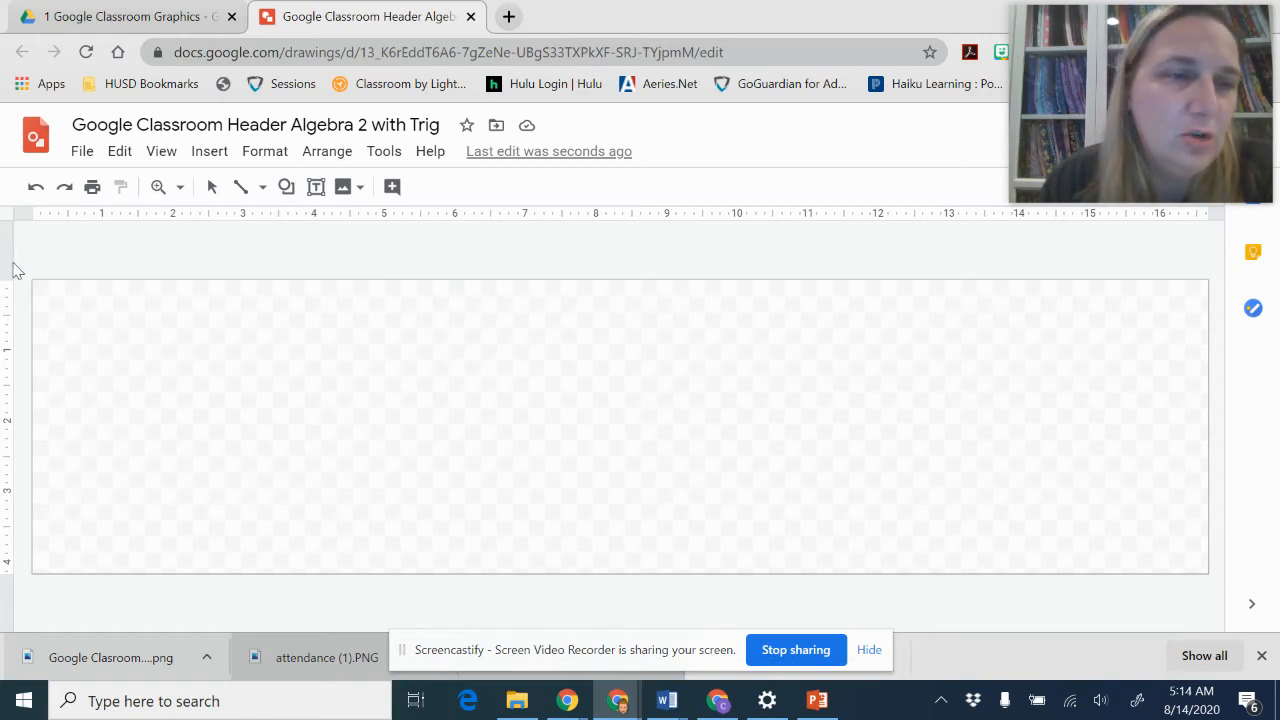
drag(30, 278, 1210, 568)
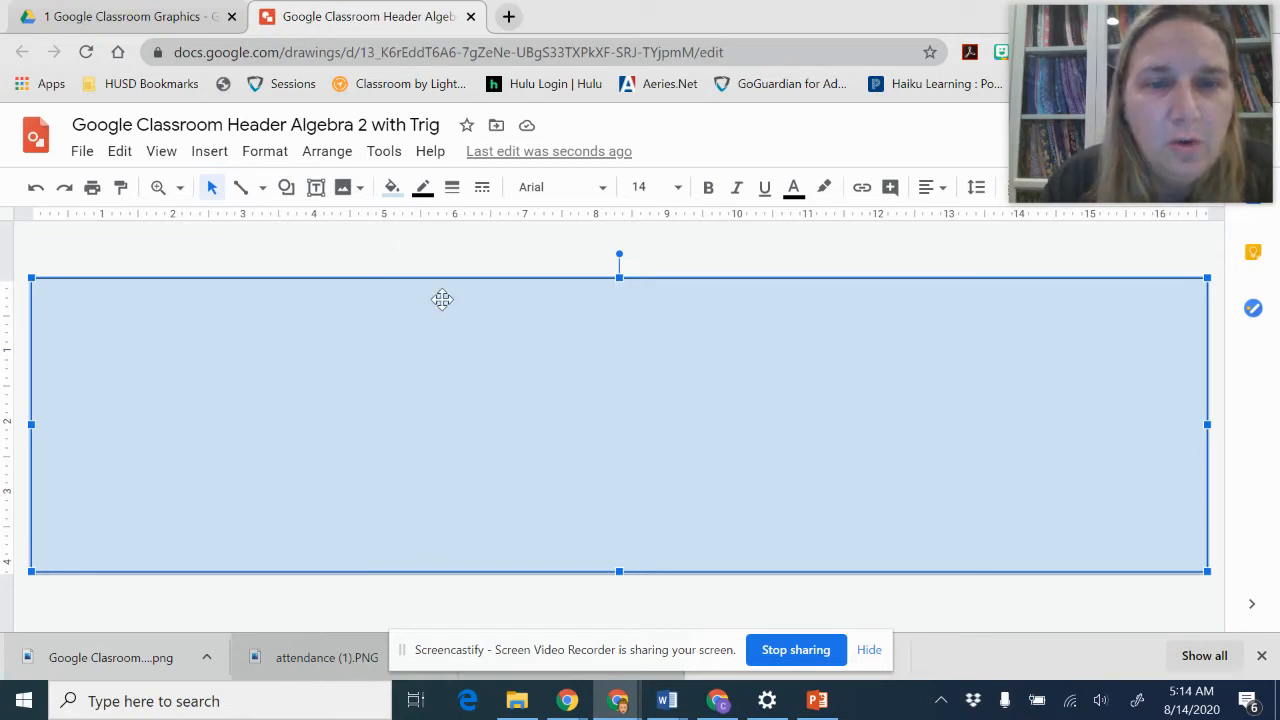
Step: Try a solid magenta fill on the background rectangle, and change its fill color to cyan
click(391, 188)
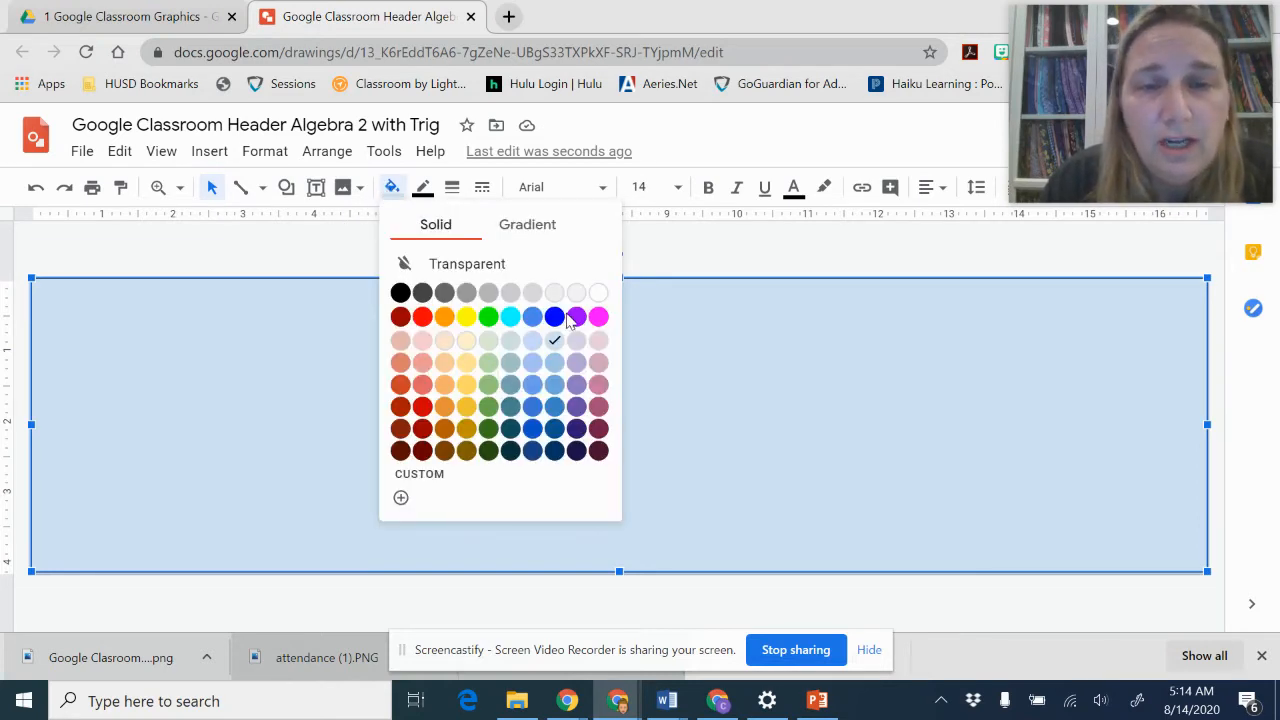
click(598, 317)
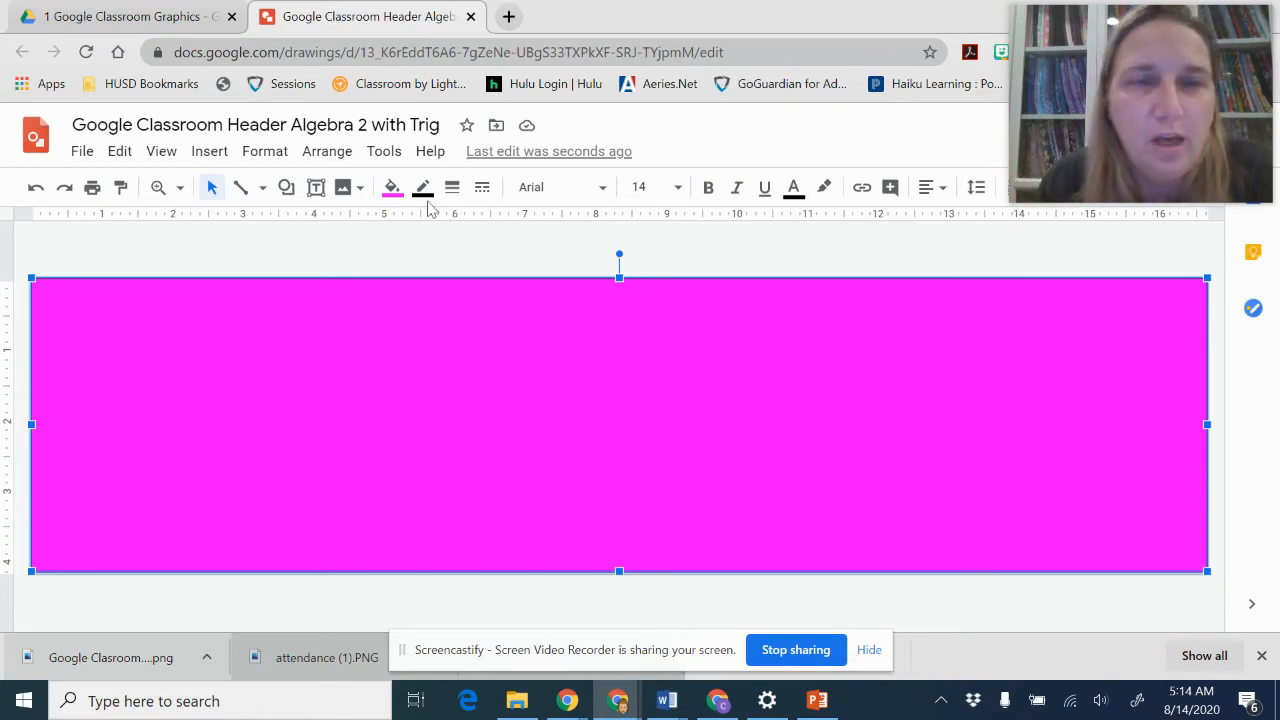
click(394, 191)
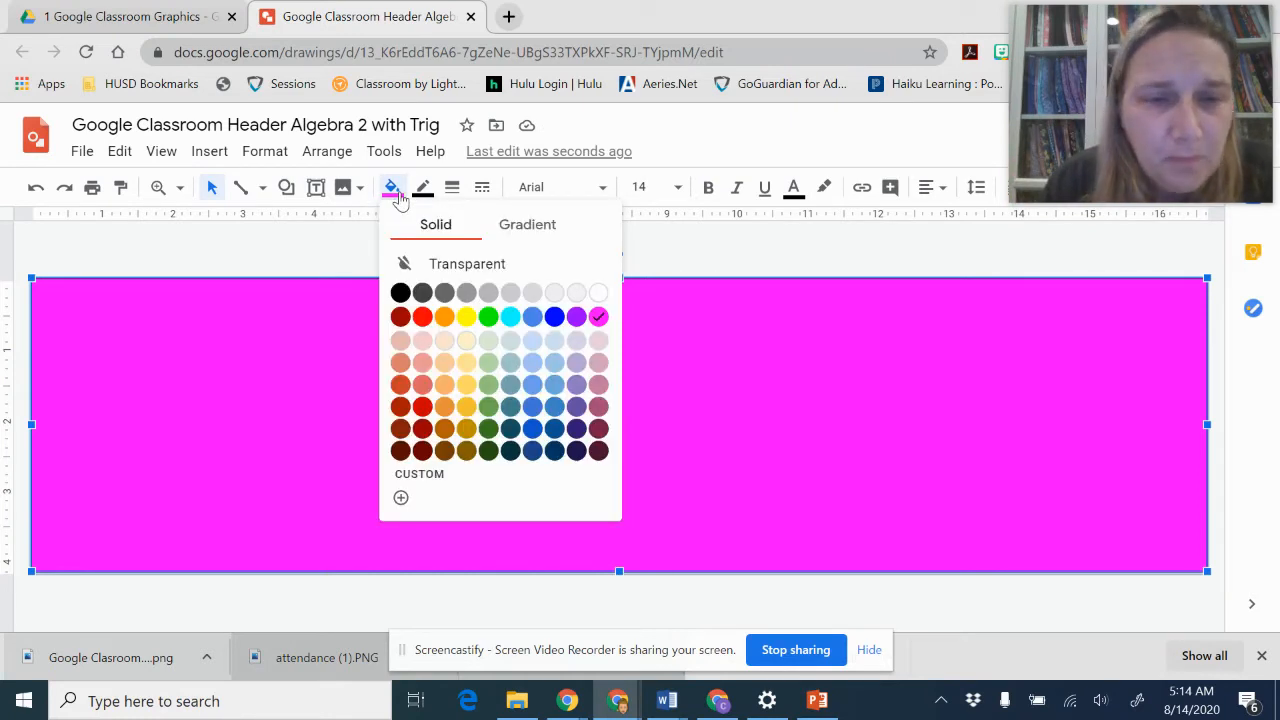
click(510, 318)
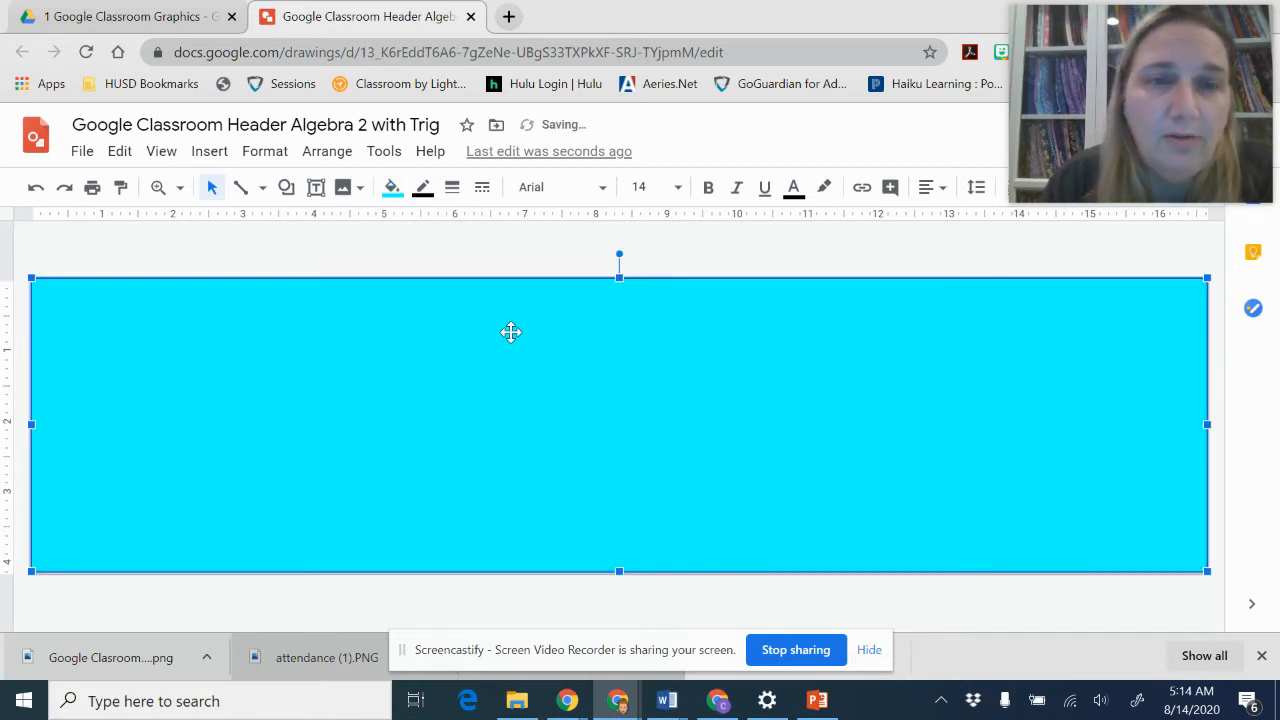
Step: Replace the background rectangle's solid fill with the dark green linear gradient preset
click(395, 195)
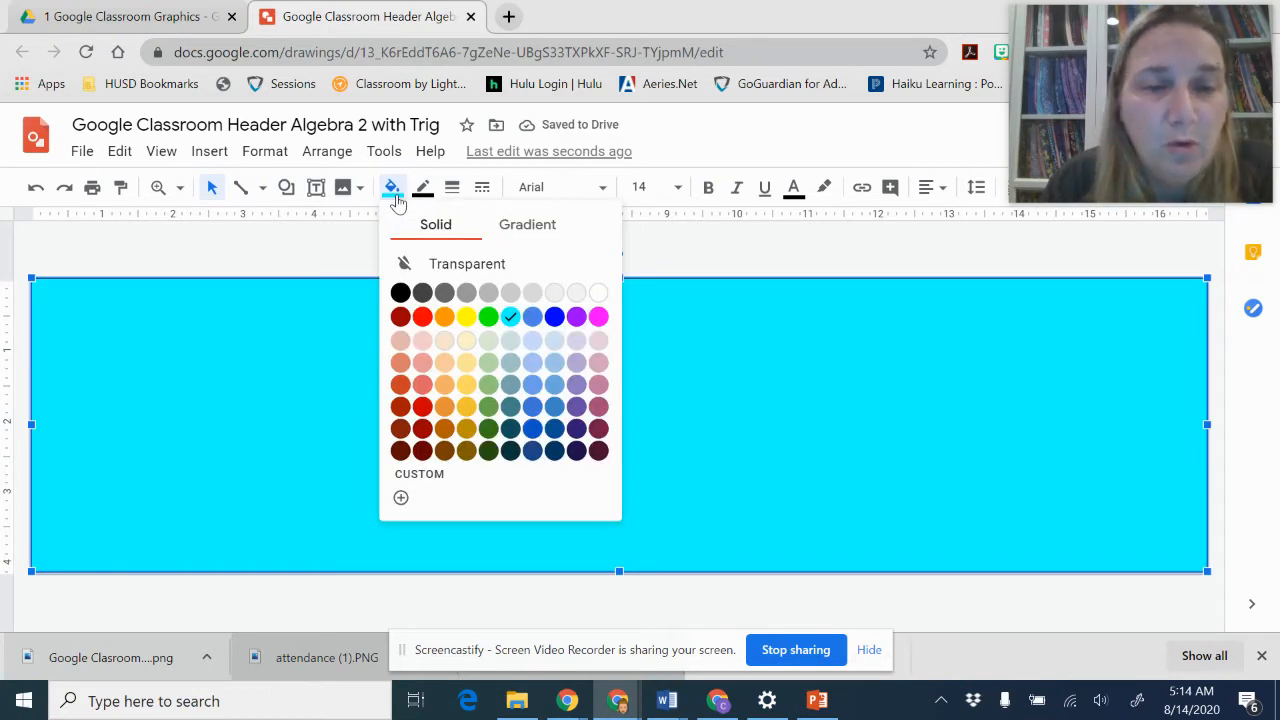
click(527, 226)
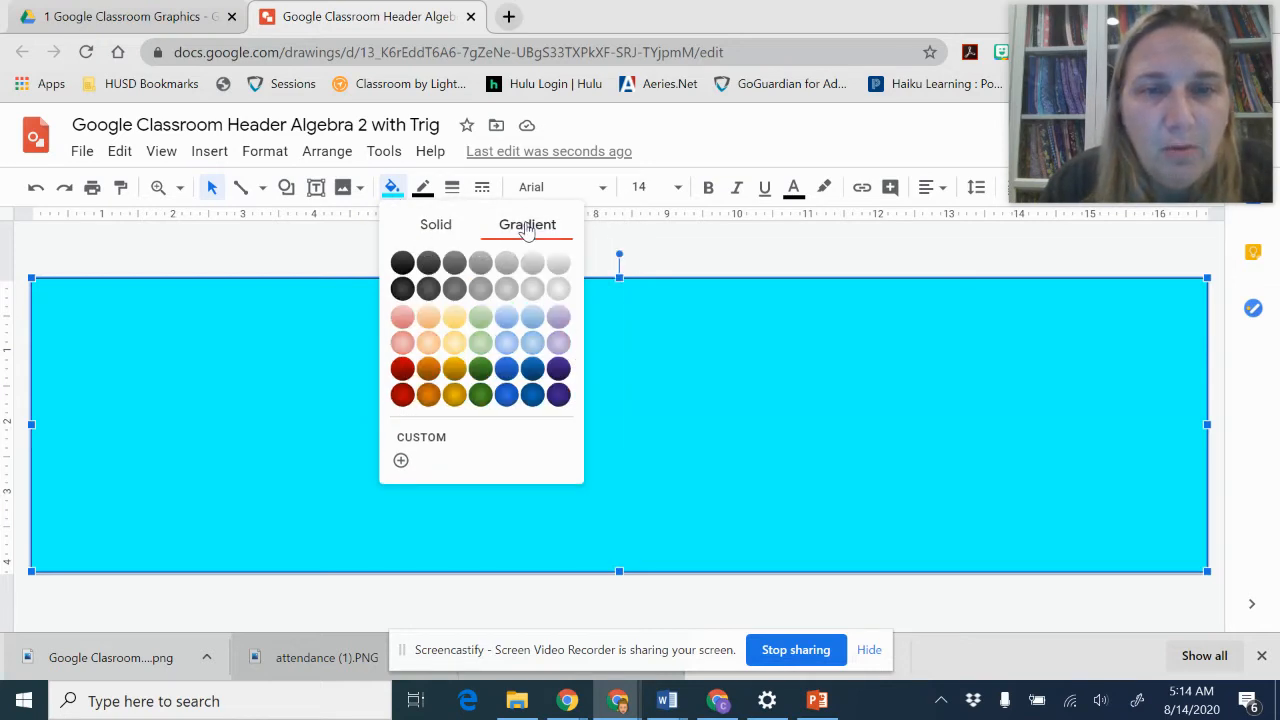
click(479, 369)
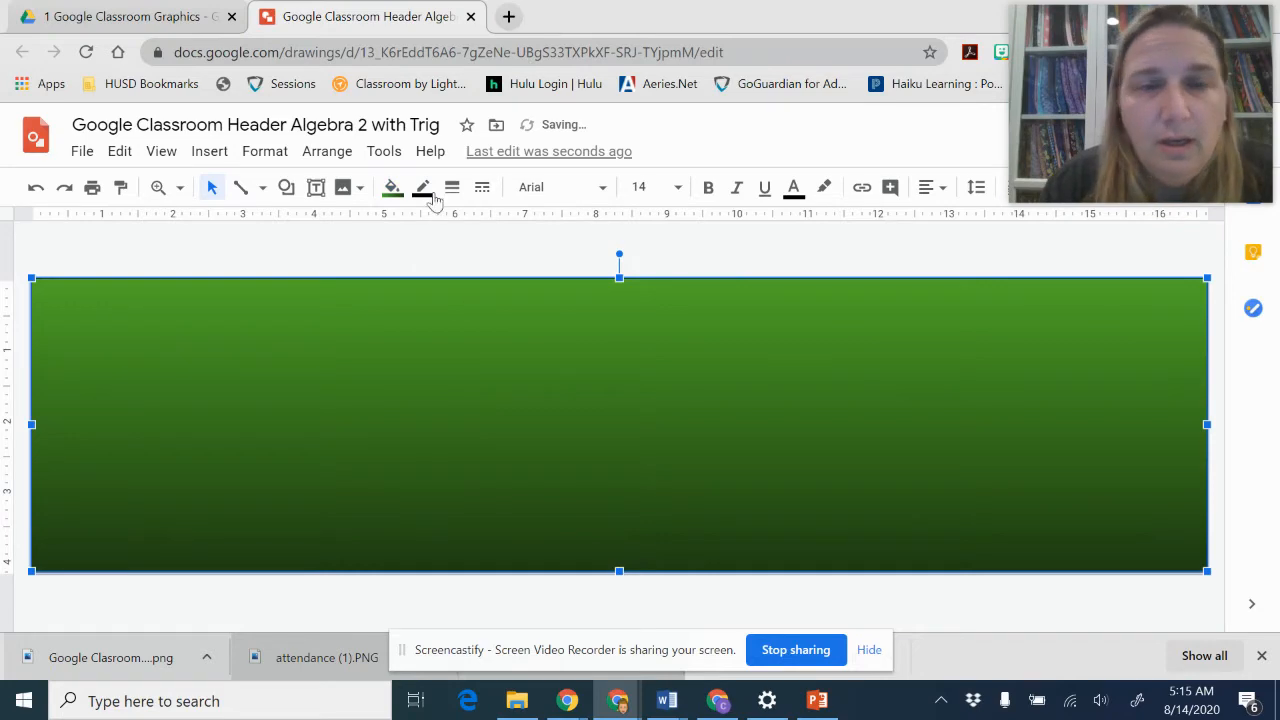
Step: Open the custom gradient settings for the rectangle's fill and look at the color choices for the dark end stop
click(392, 187)
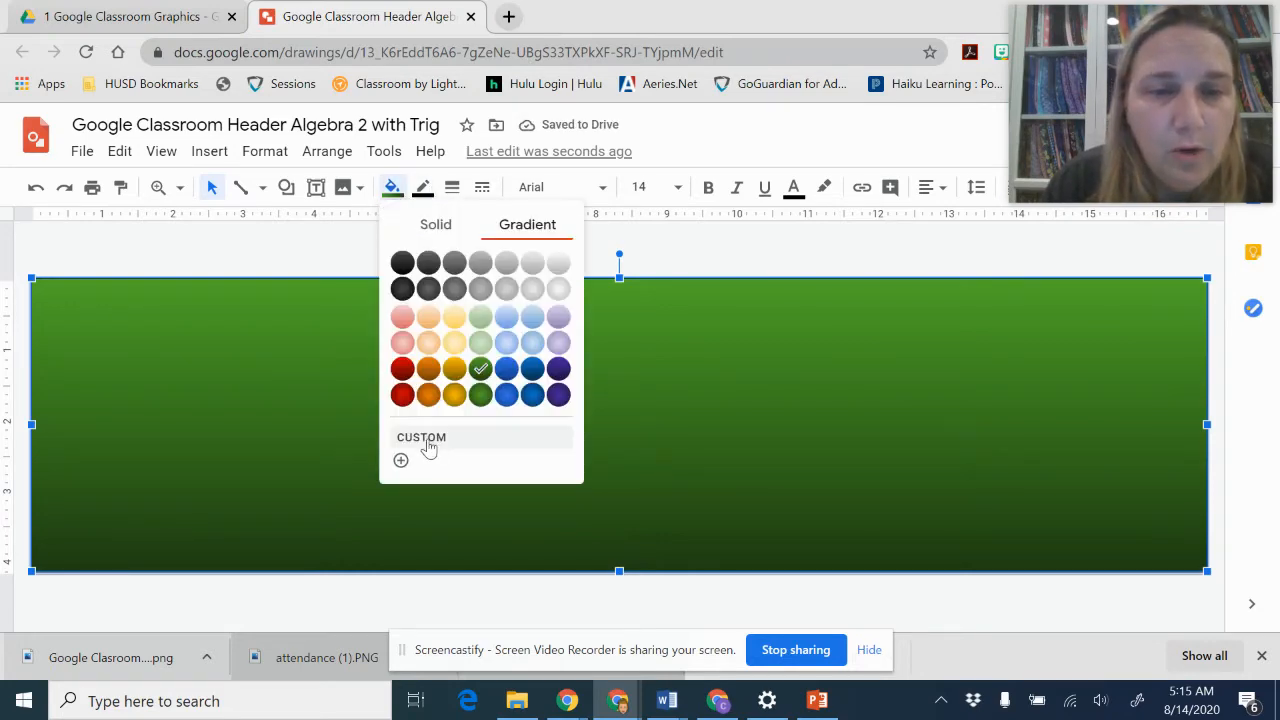
click(401, 460)
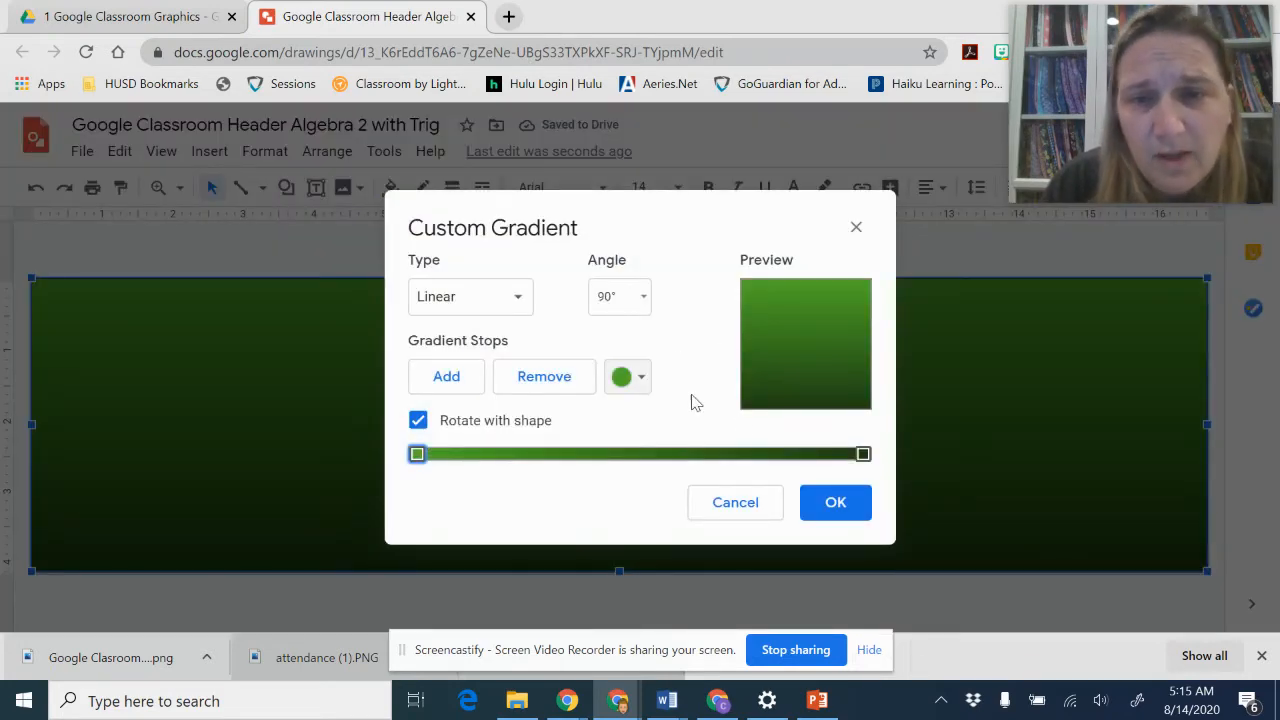
click(864, 455)
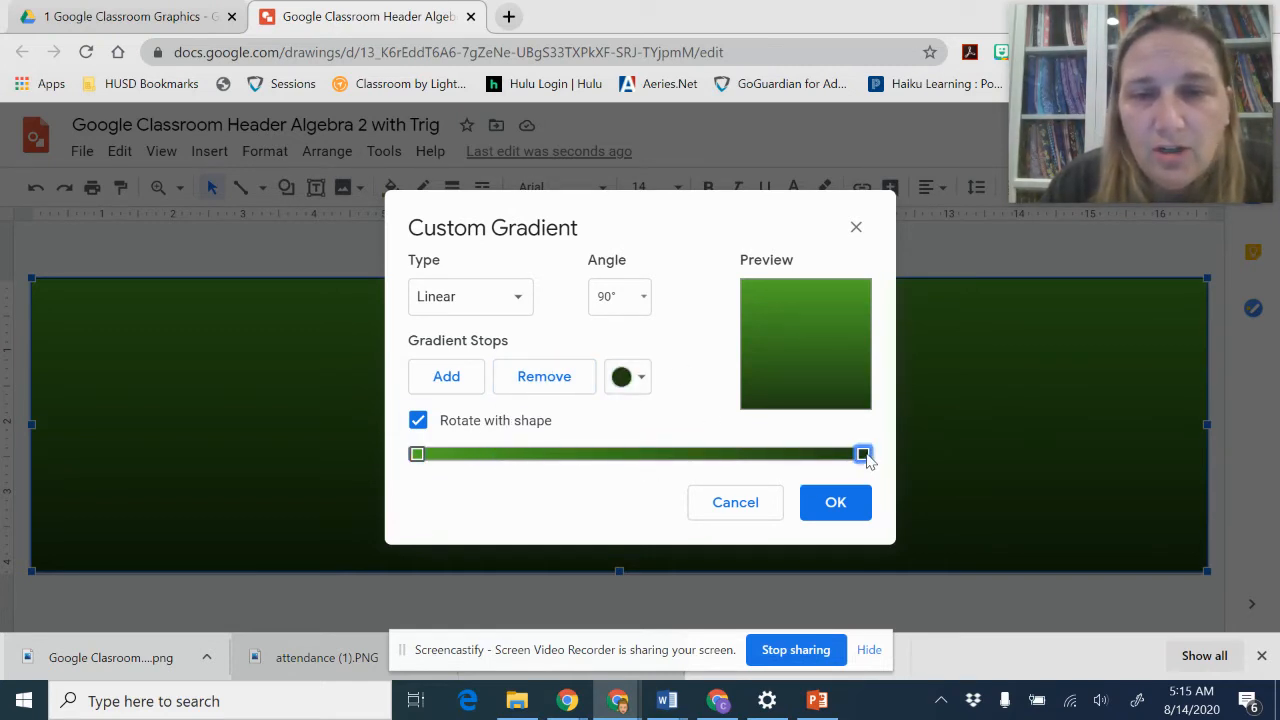
click(632, 384)
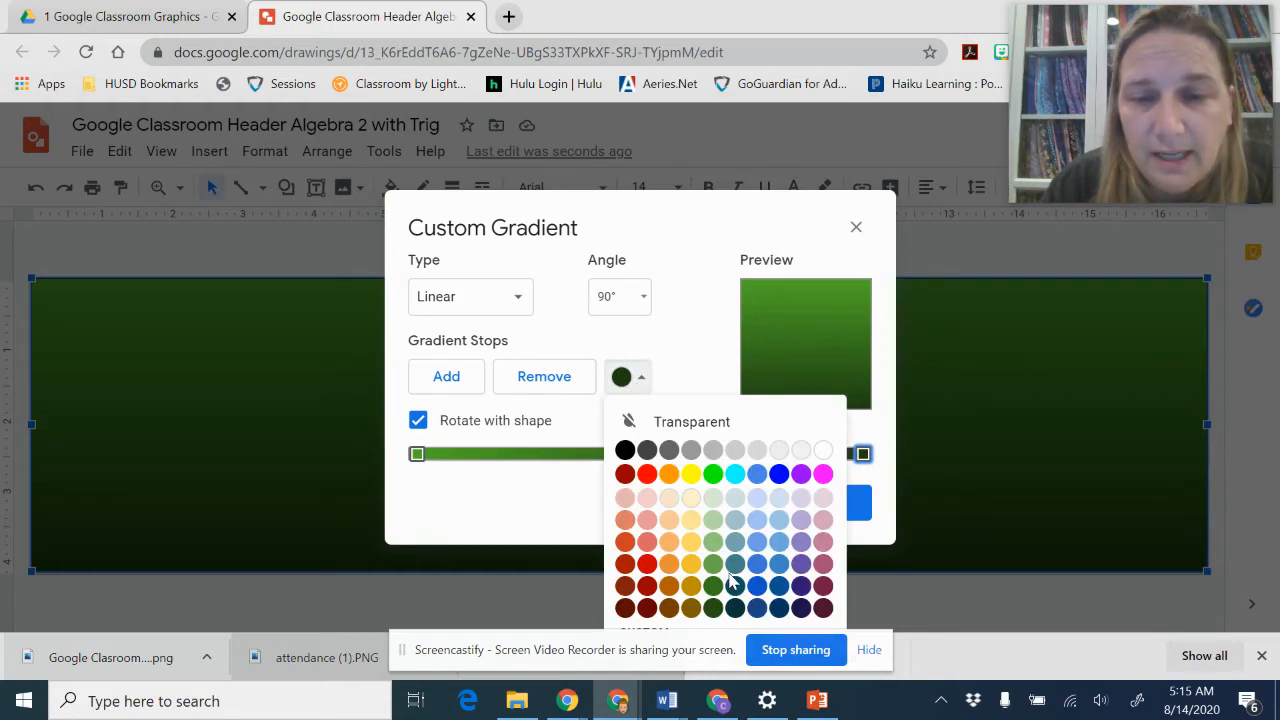
click(676, 362)
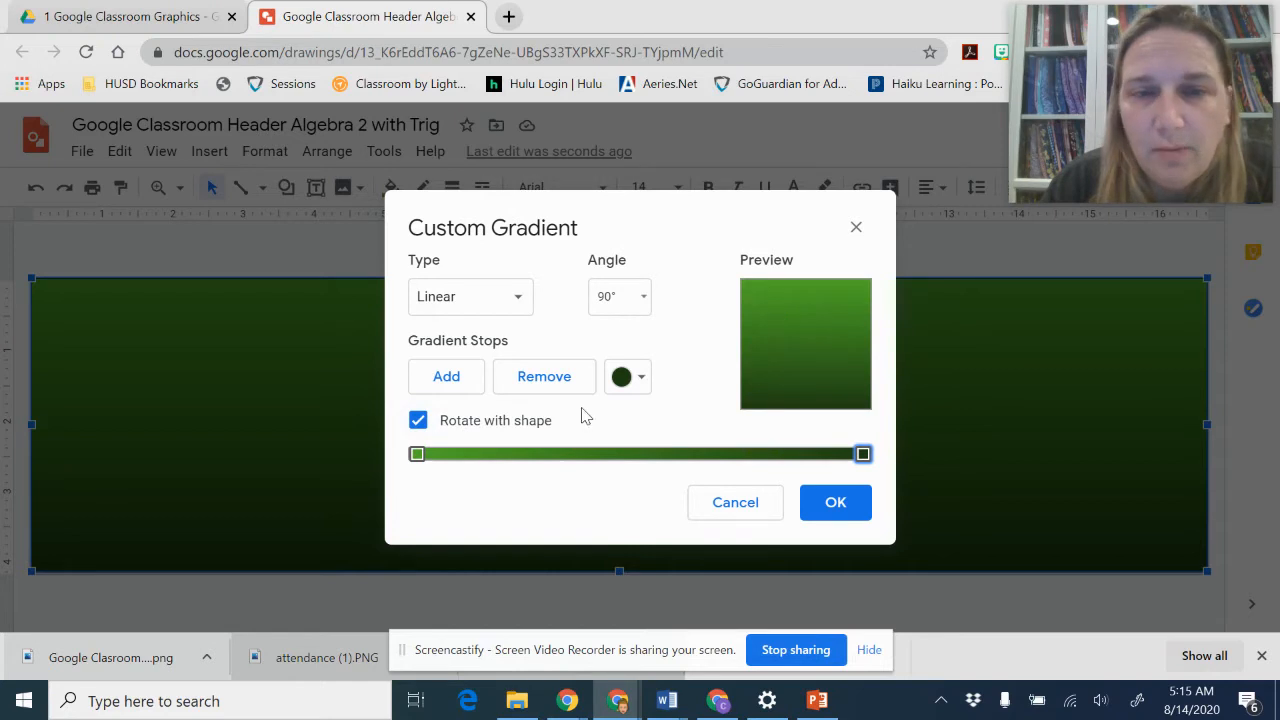
Step: Add a gradient stop slightly under a third of the way along and give it the custom green #58ac34ff
click(462, 387)
drag(637, 468, 547, 465)
click(623, 379)
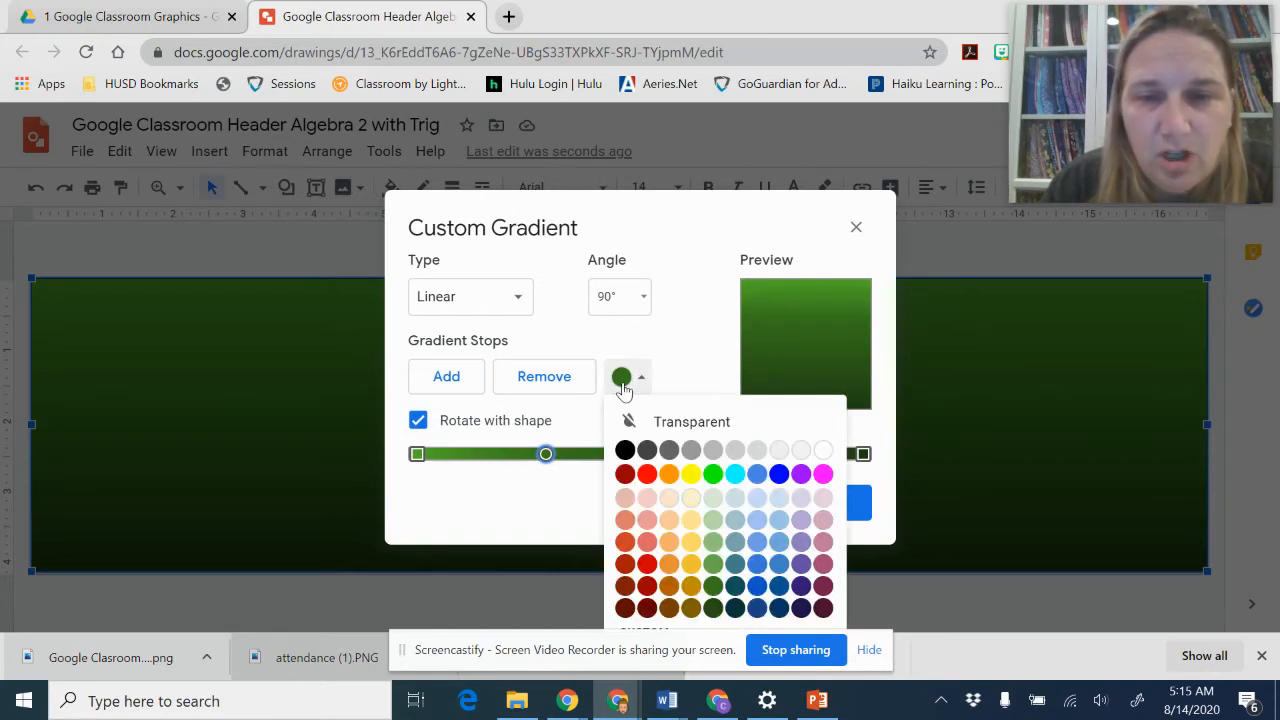
click(652, 632)
click(872, 650)
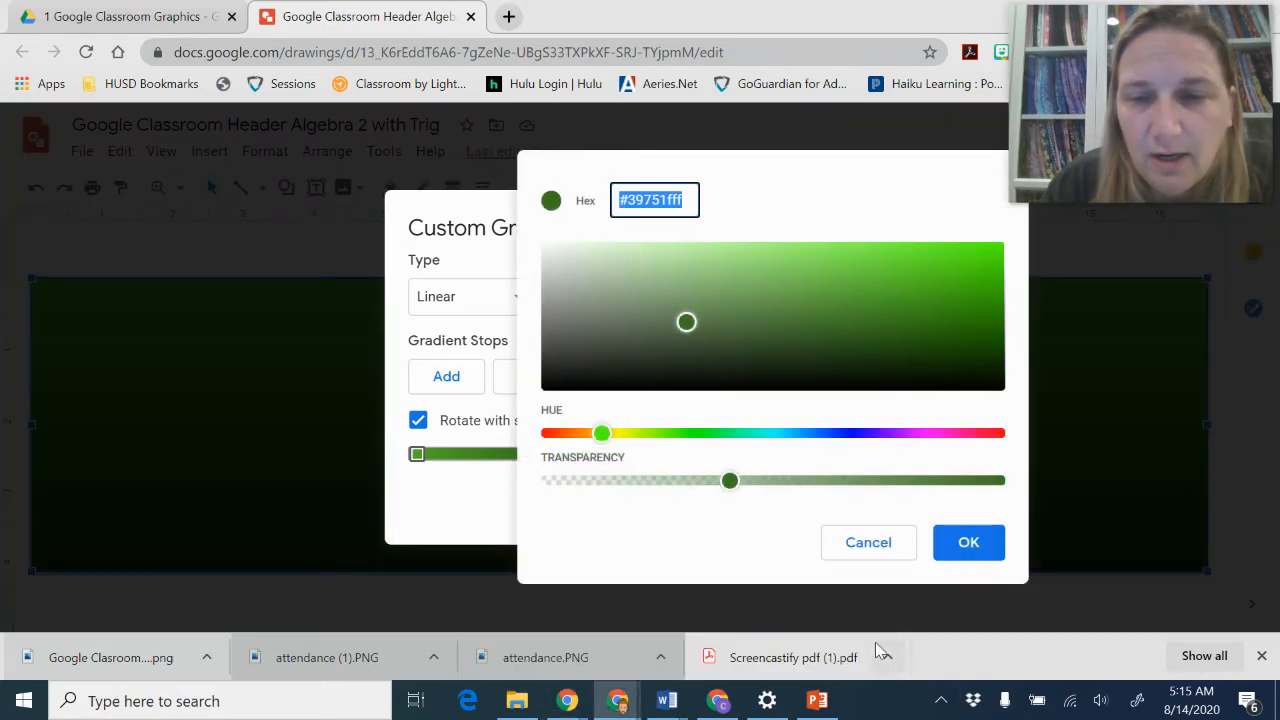
click(777, 302)
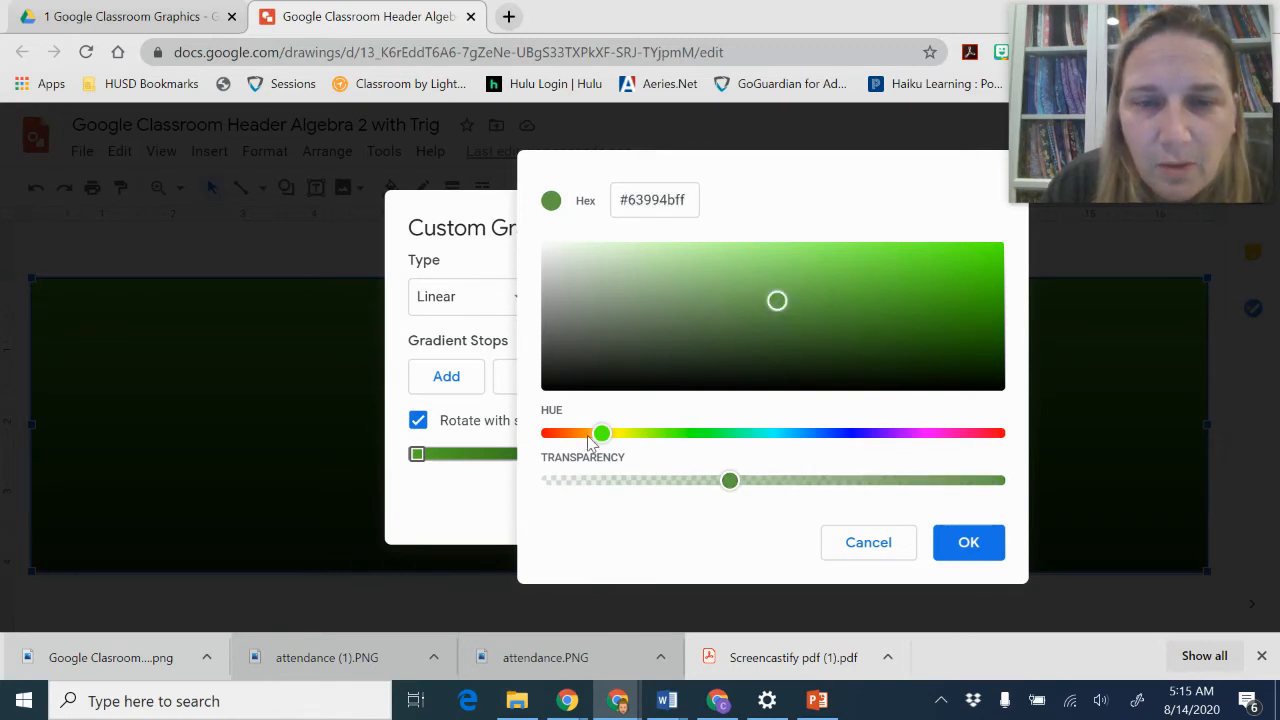
drag(821, 297, 866, 307)
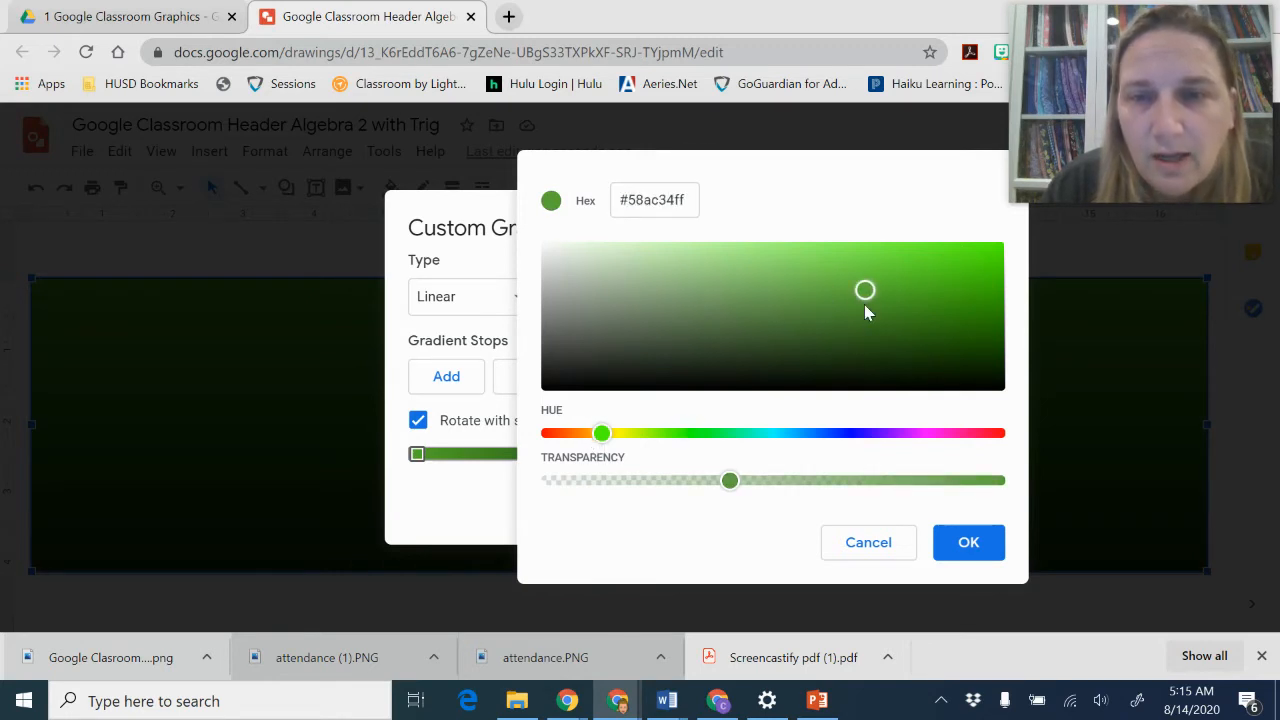
click(950, 541)
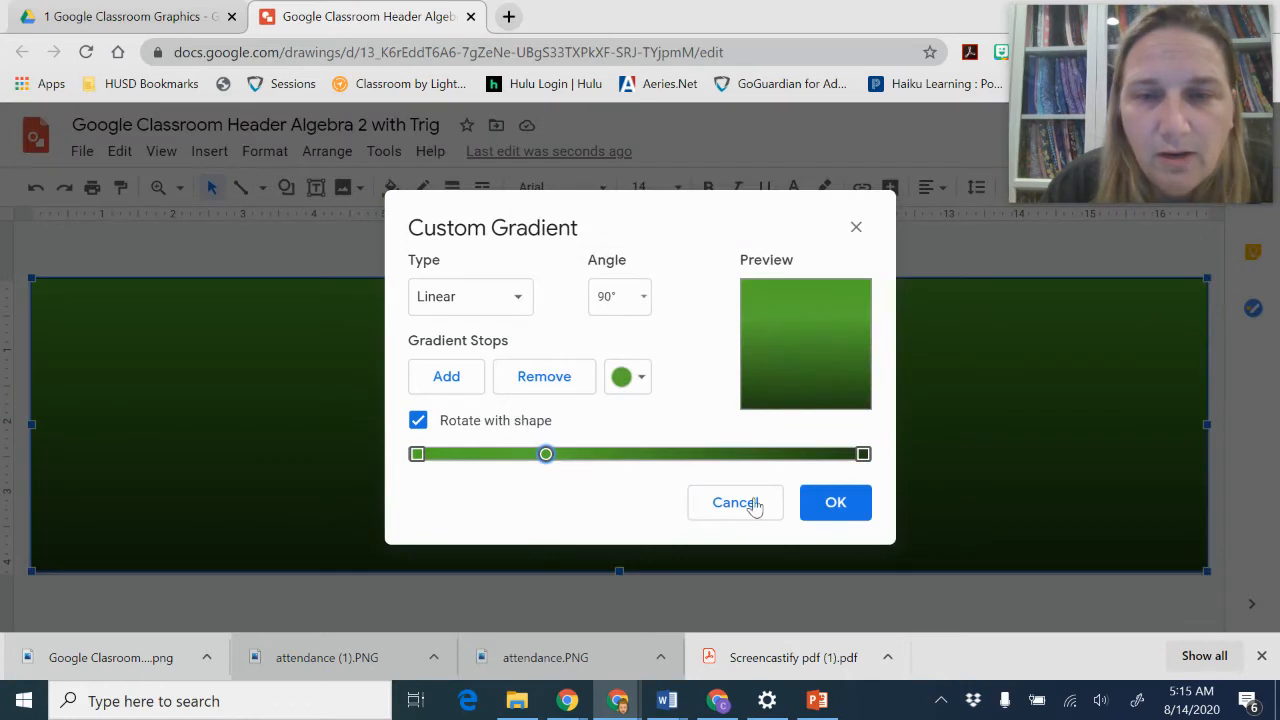
Step: Add another gradient stop nearer the dark end and give it the slightly transparent custom yellow #d9db4adb
click(433, 380)
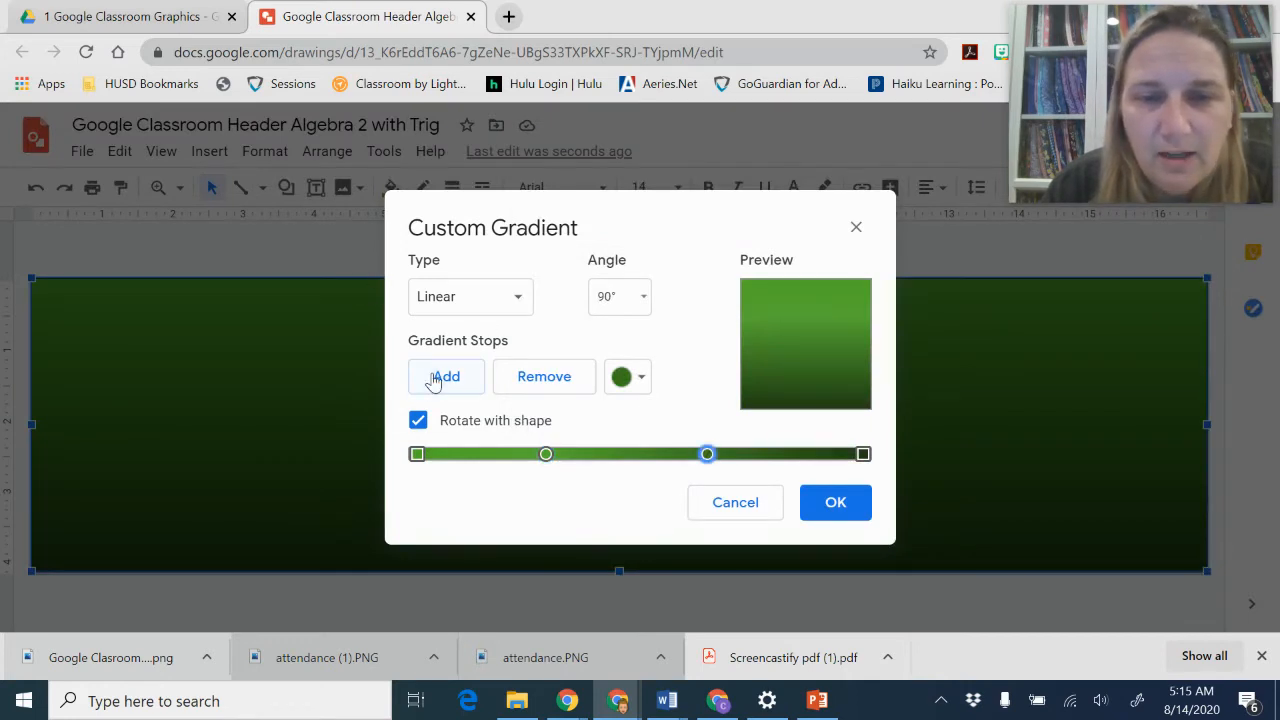
click(642, 380)
click(668, 630)
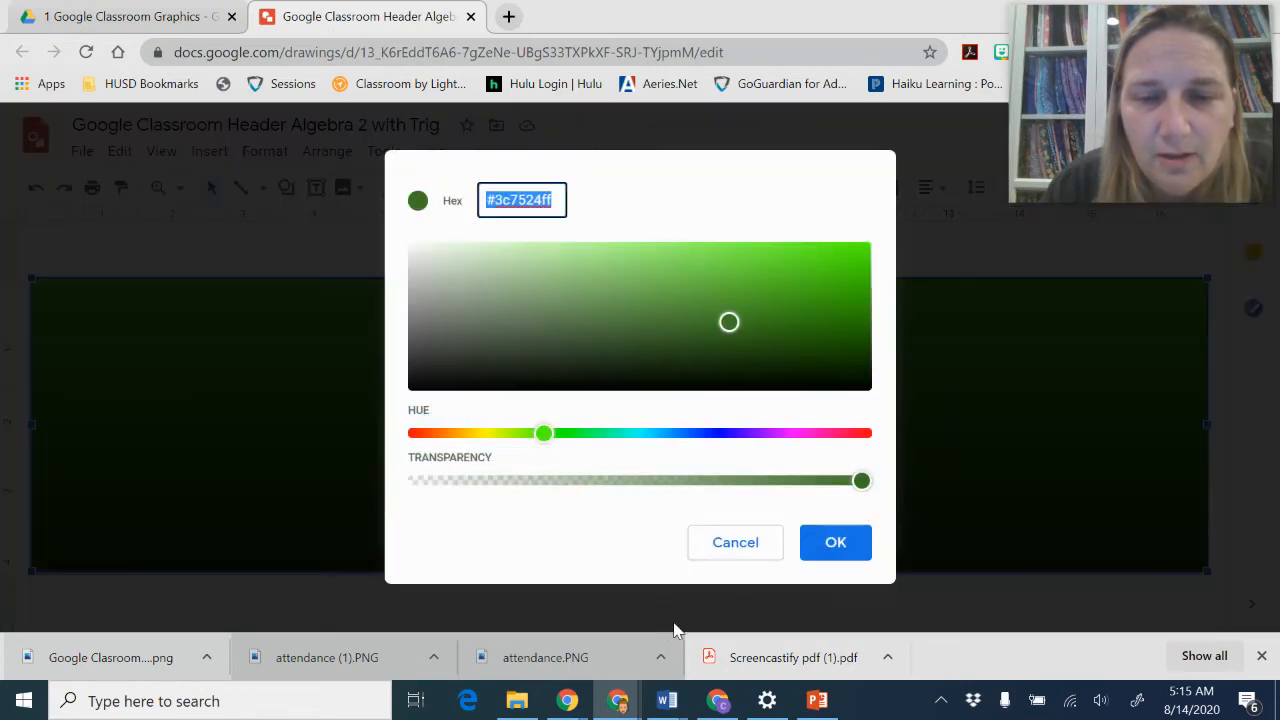
drag(540, 441, 502, 443)
click(644, 262)
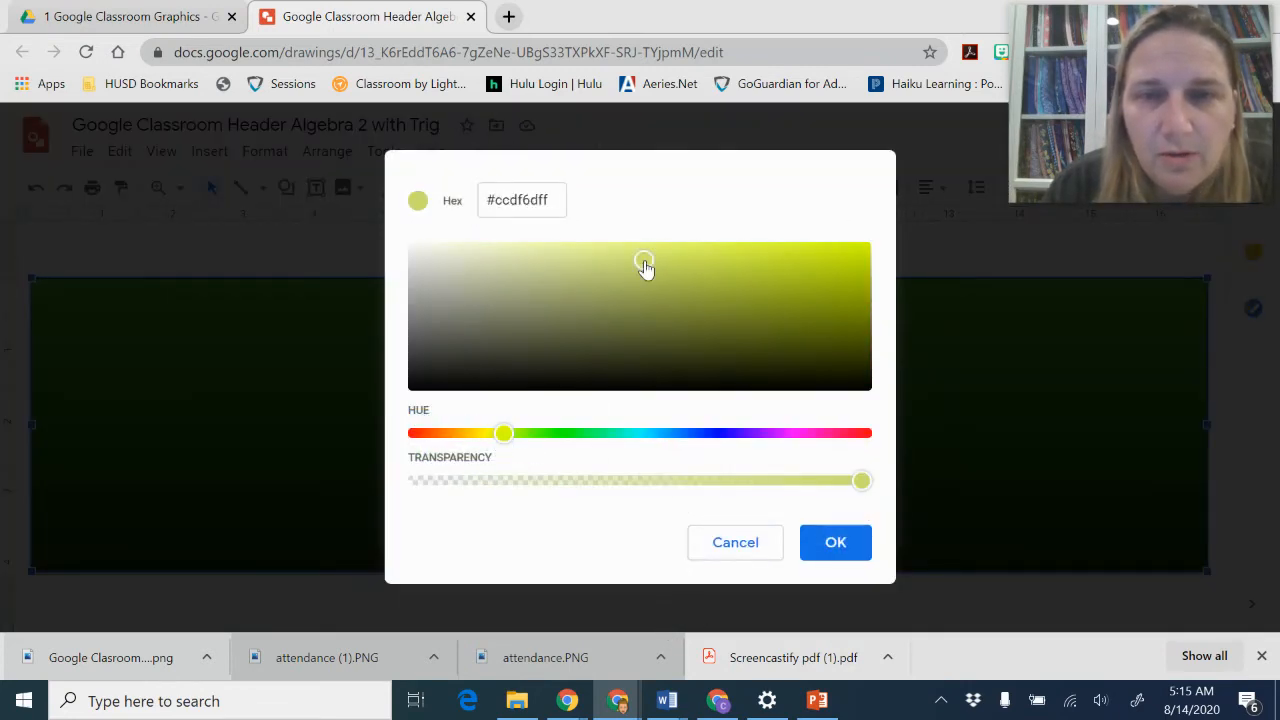
drag(512, 431, 508, 433)
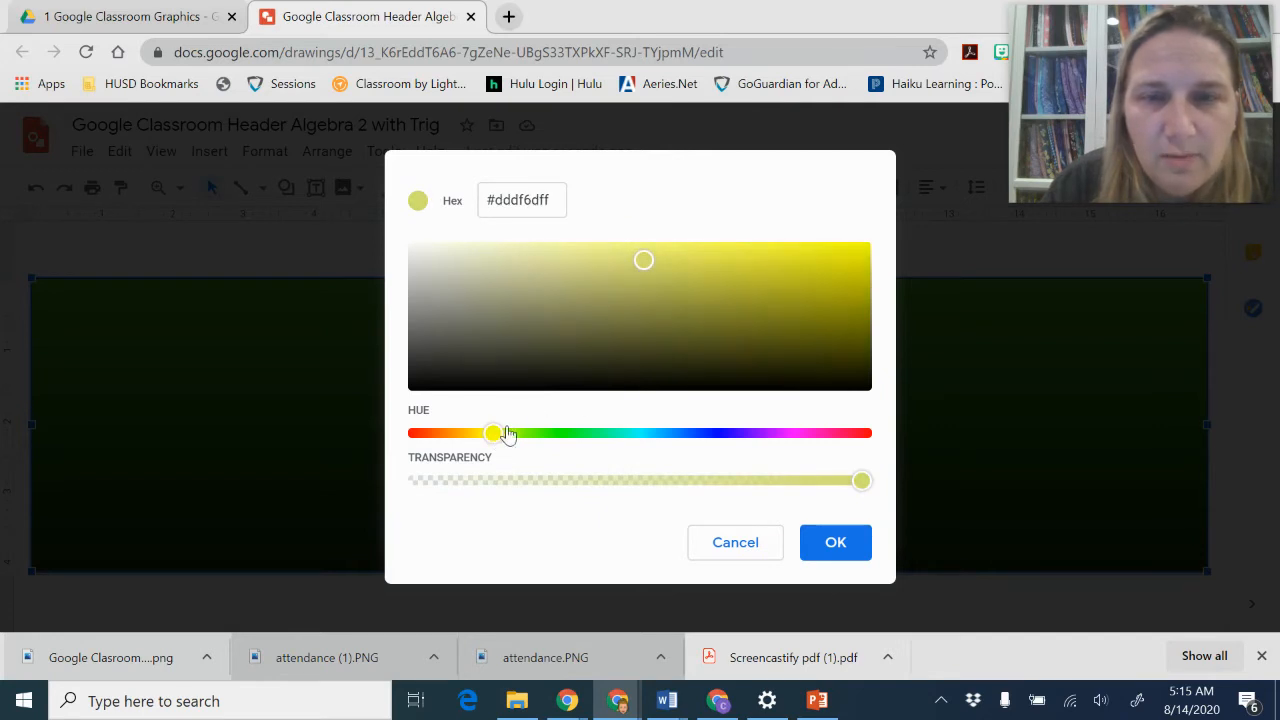
click(716, 263)
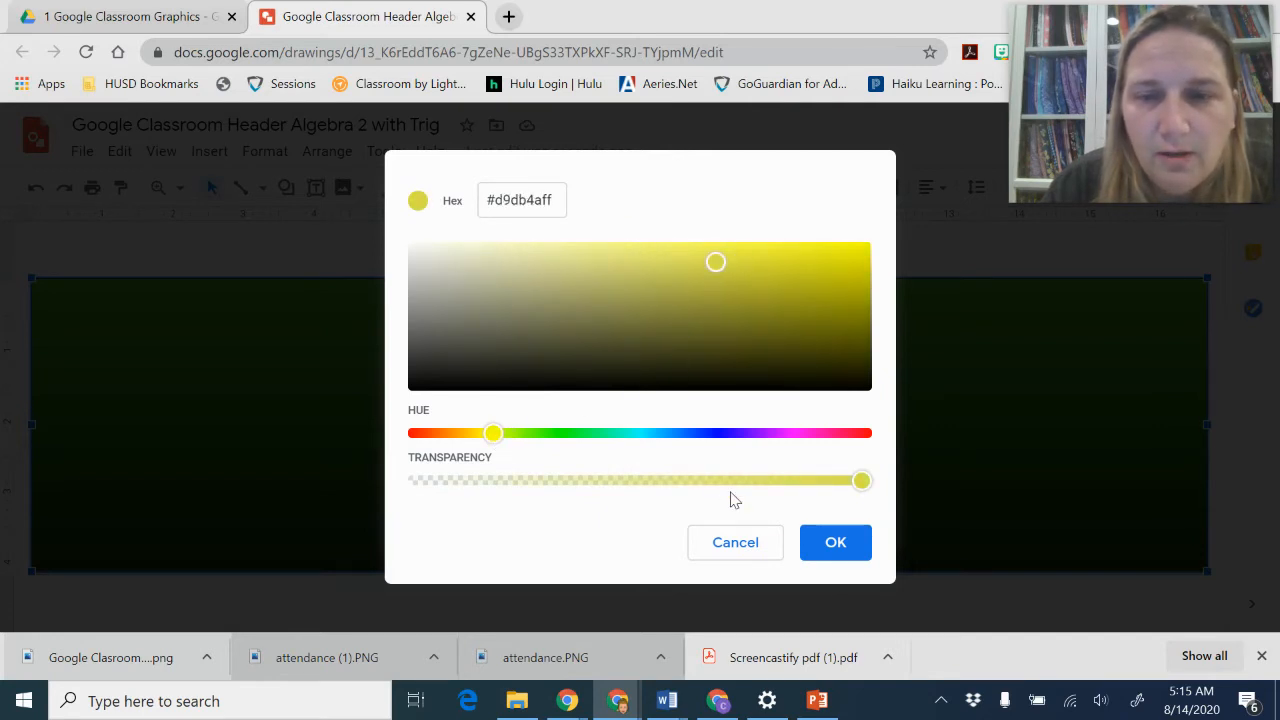
drag(848, 494, 801, 486)
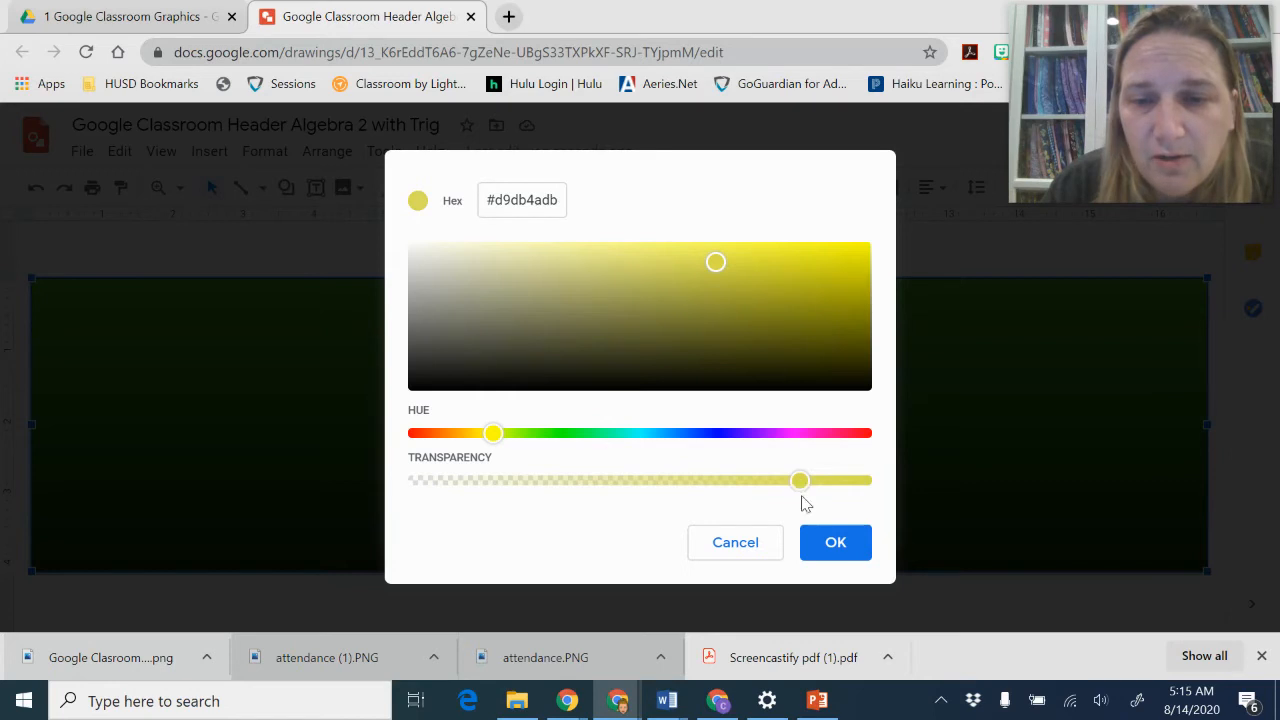
click(835, 542)
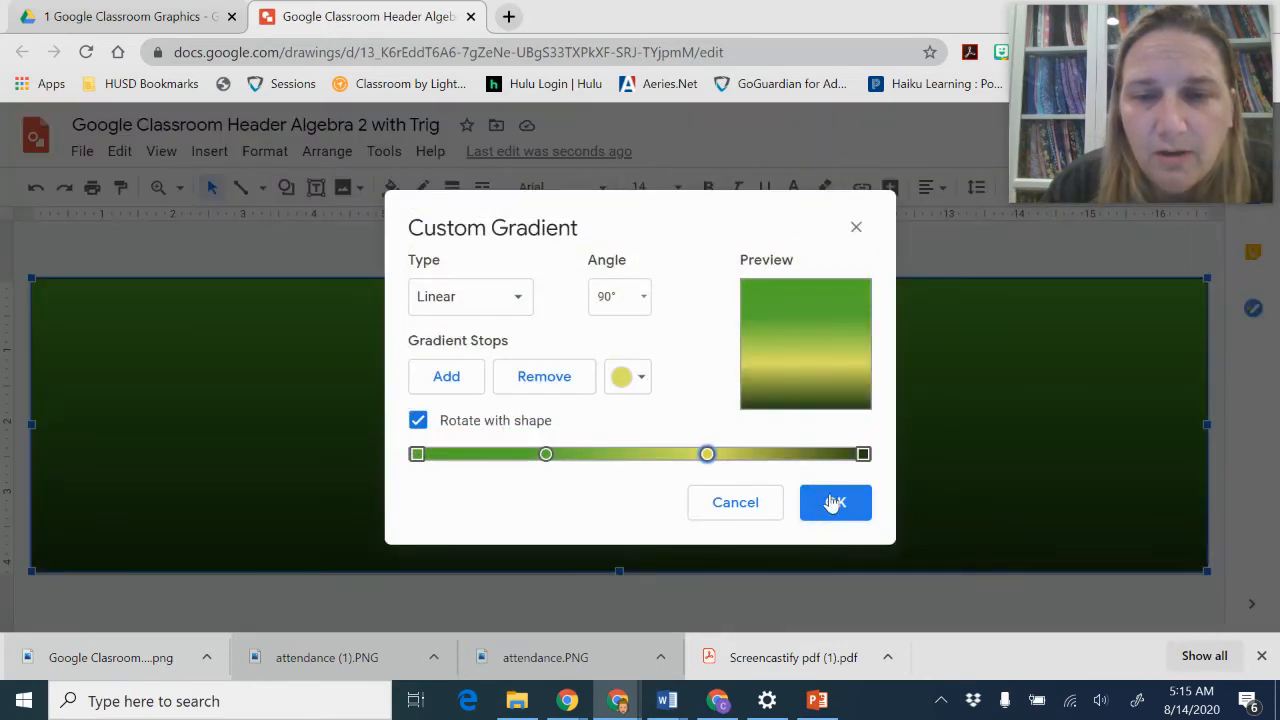
Step: Change the gradient's dark green end stop to bright yellow
click(863, 455)
click(628, 377)
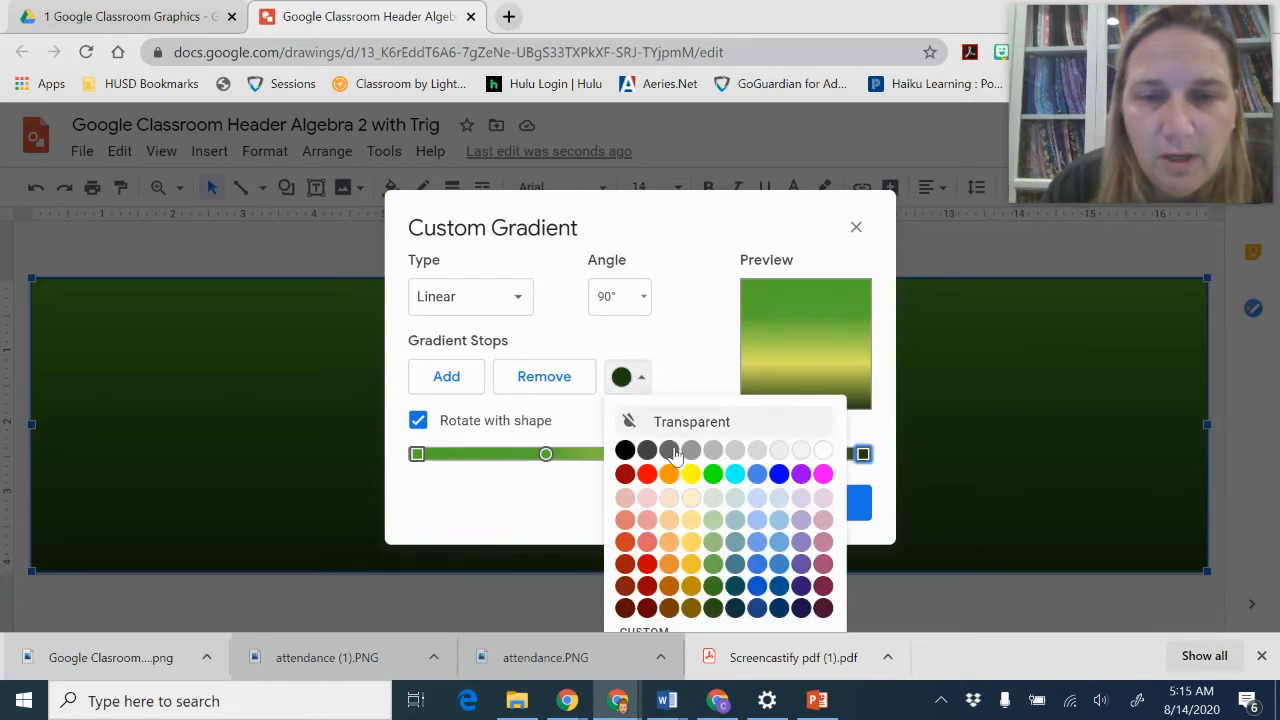
click(691, 474)
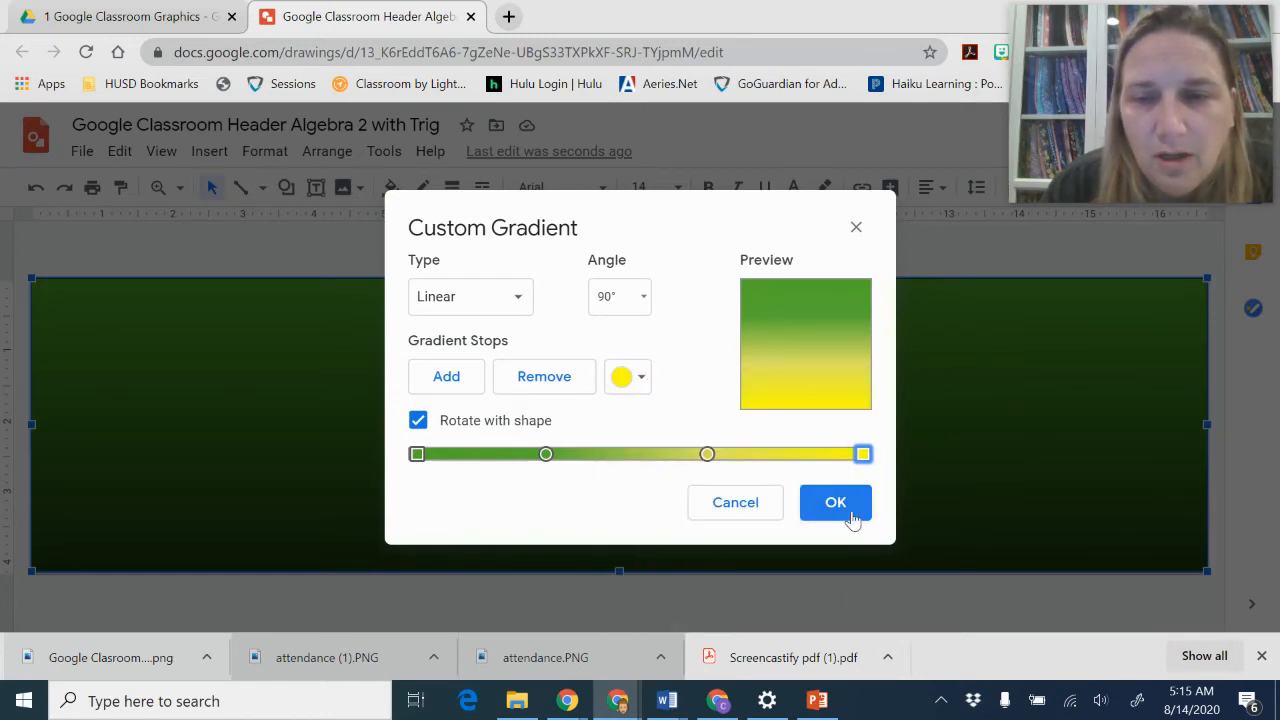
Step: Try gradient angles of 135° and 225°
click(638, 300)
click(641, 432)
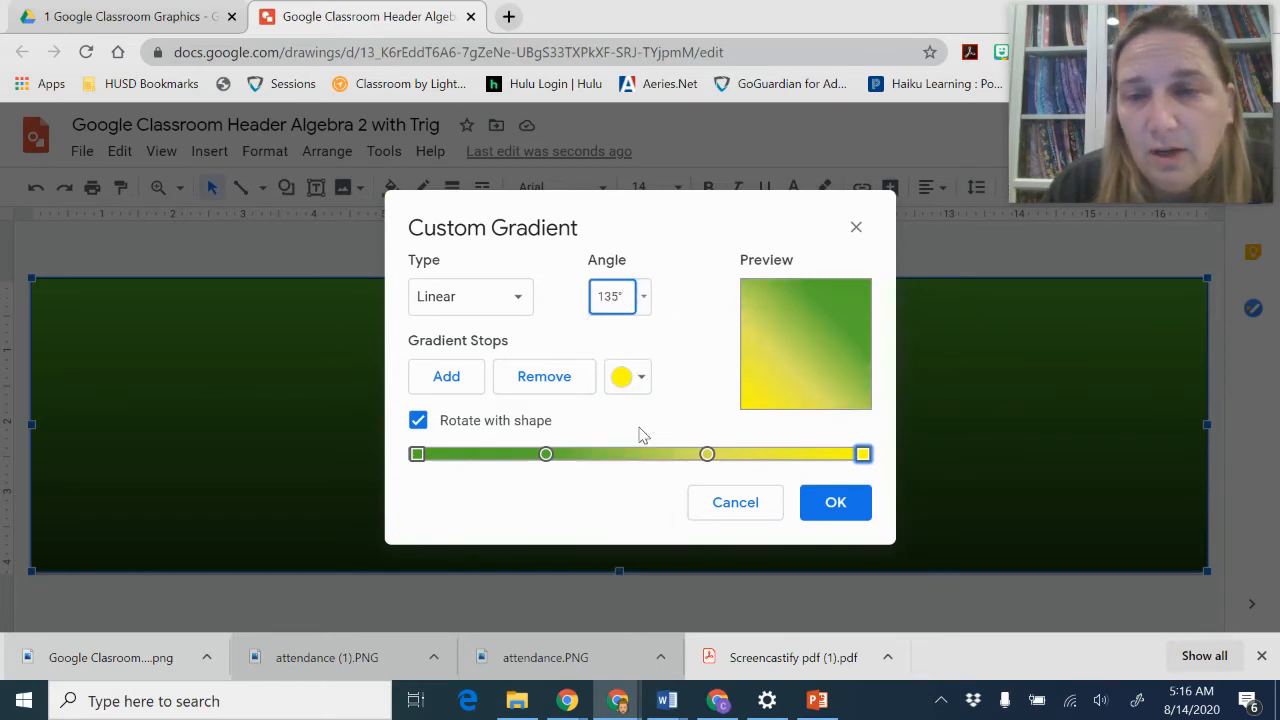
click(641, 309)
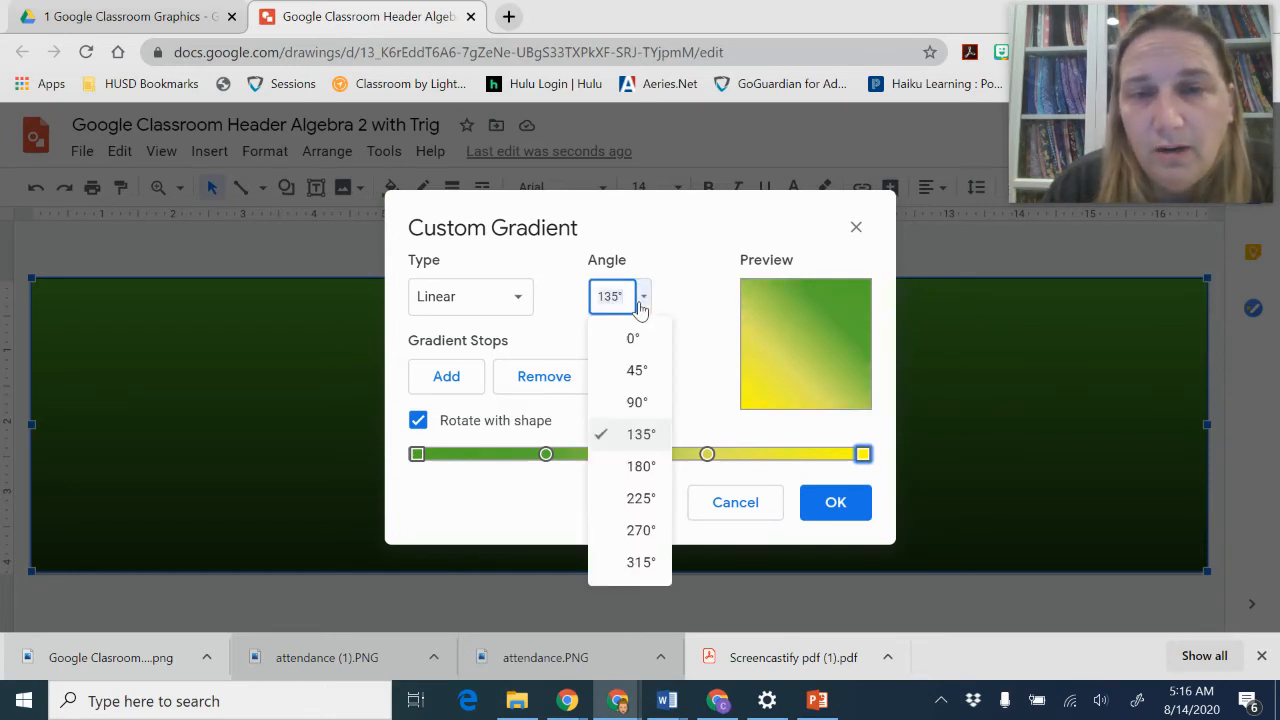
click(641, 498)
Step: Try the Radial gradient type, and return the type to Linear
click(512, 312)
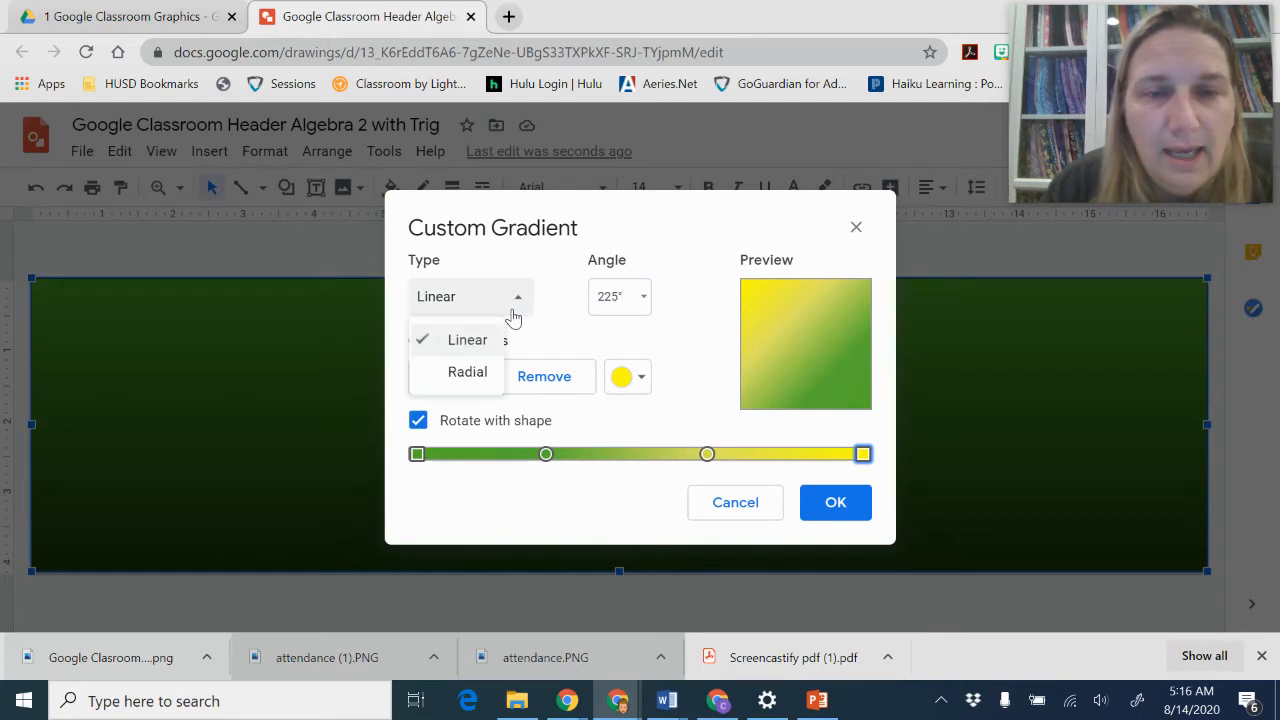
click(472, 380)
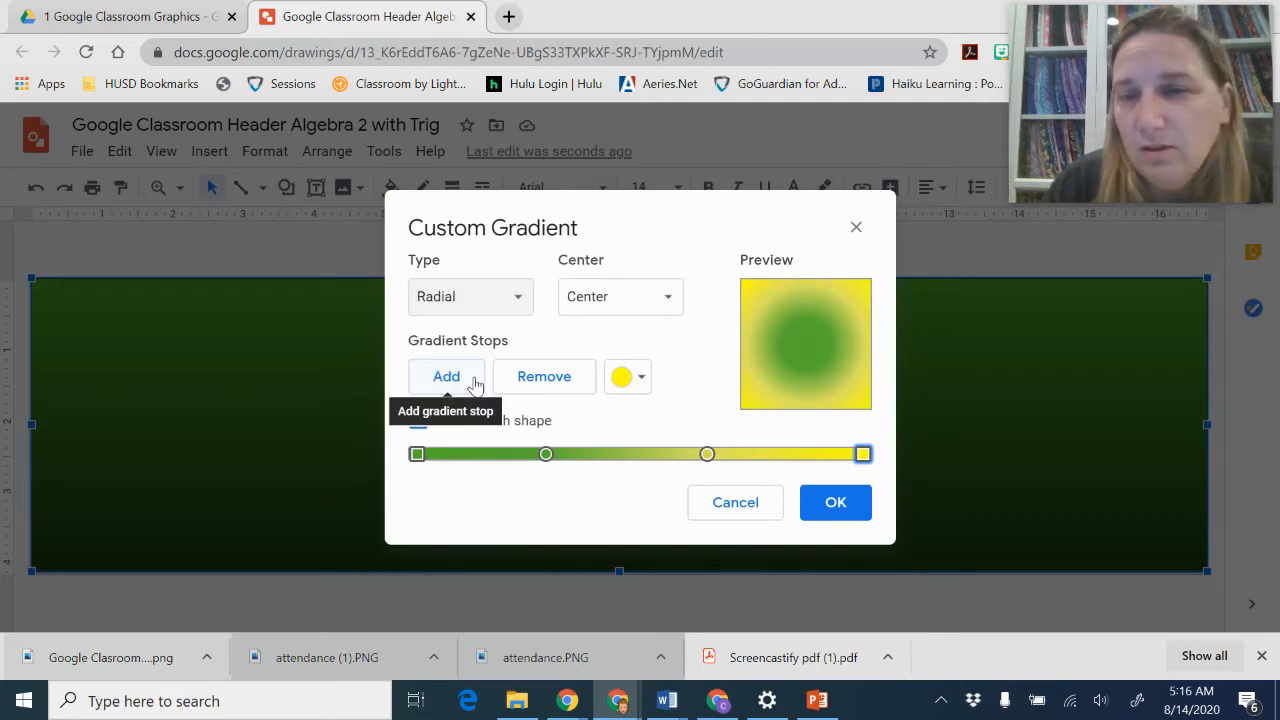
click(518, 292)
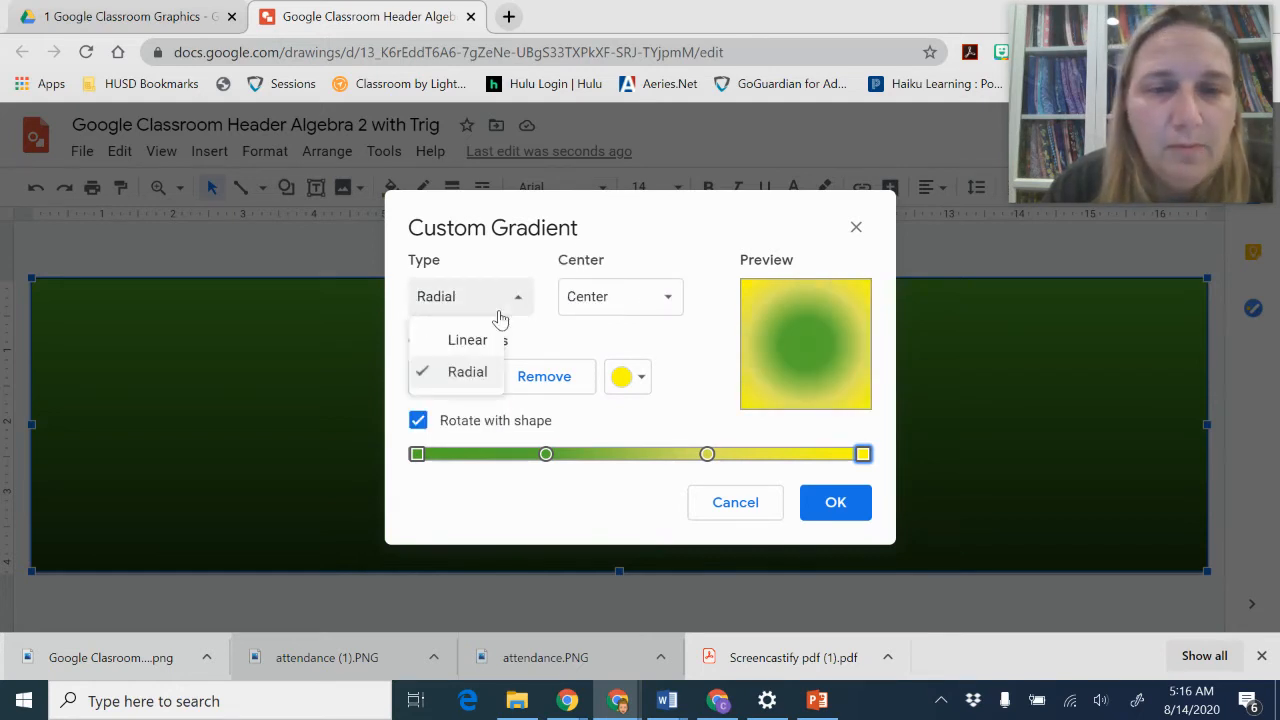
click(491, 337)
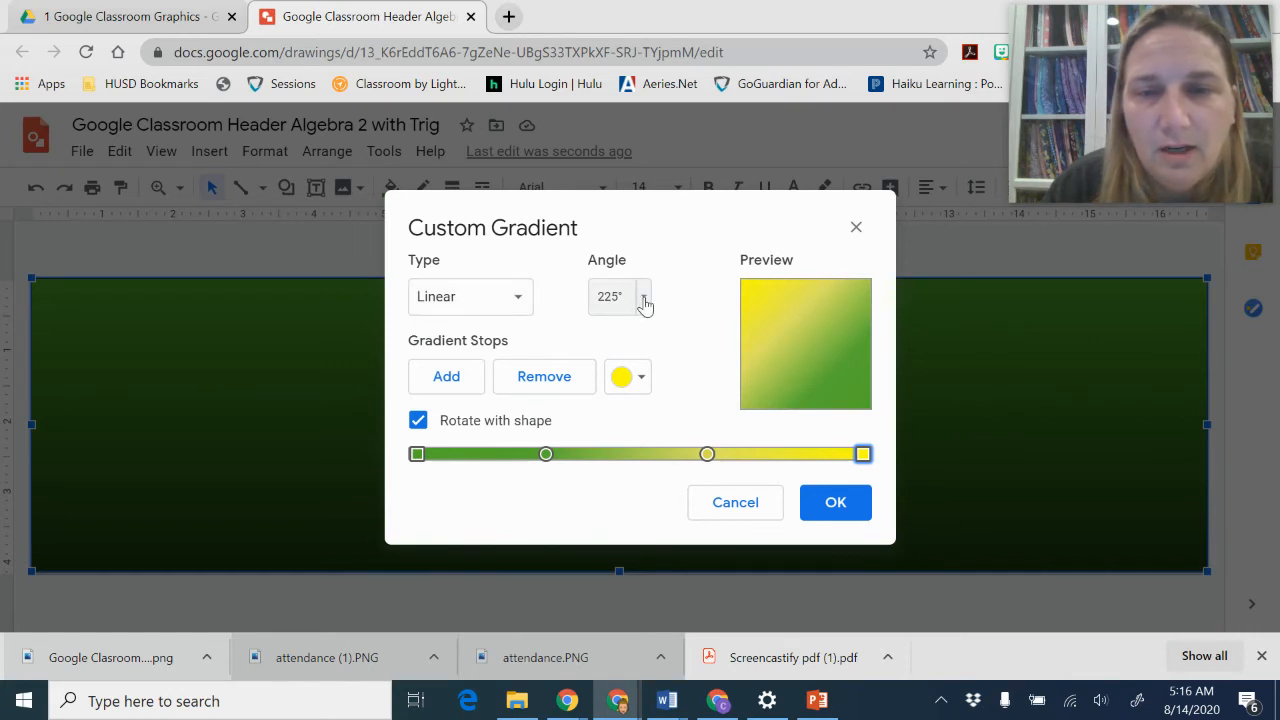
Step: Try a 270° gradient angle, set the angle to 315° and apply the custom gradient to the rectangle
click(645, 298)
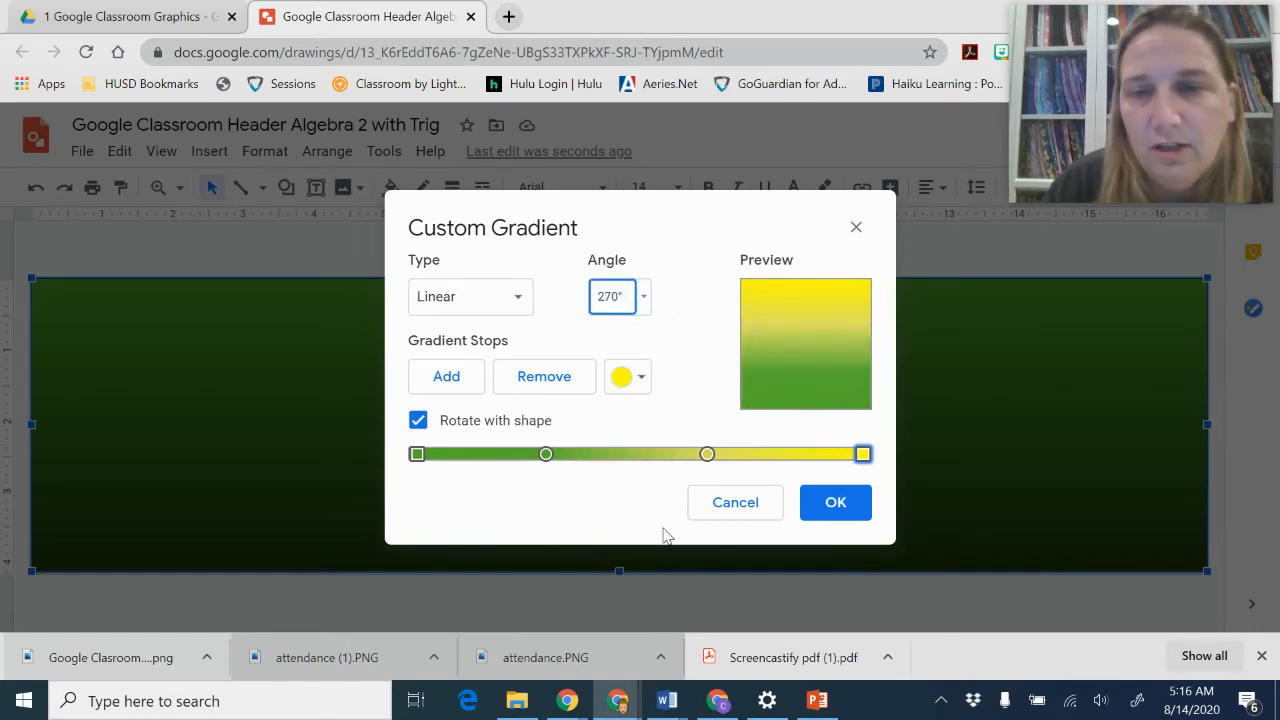
click(643, 296)
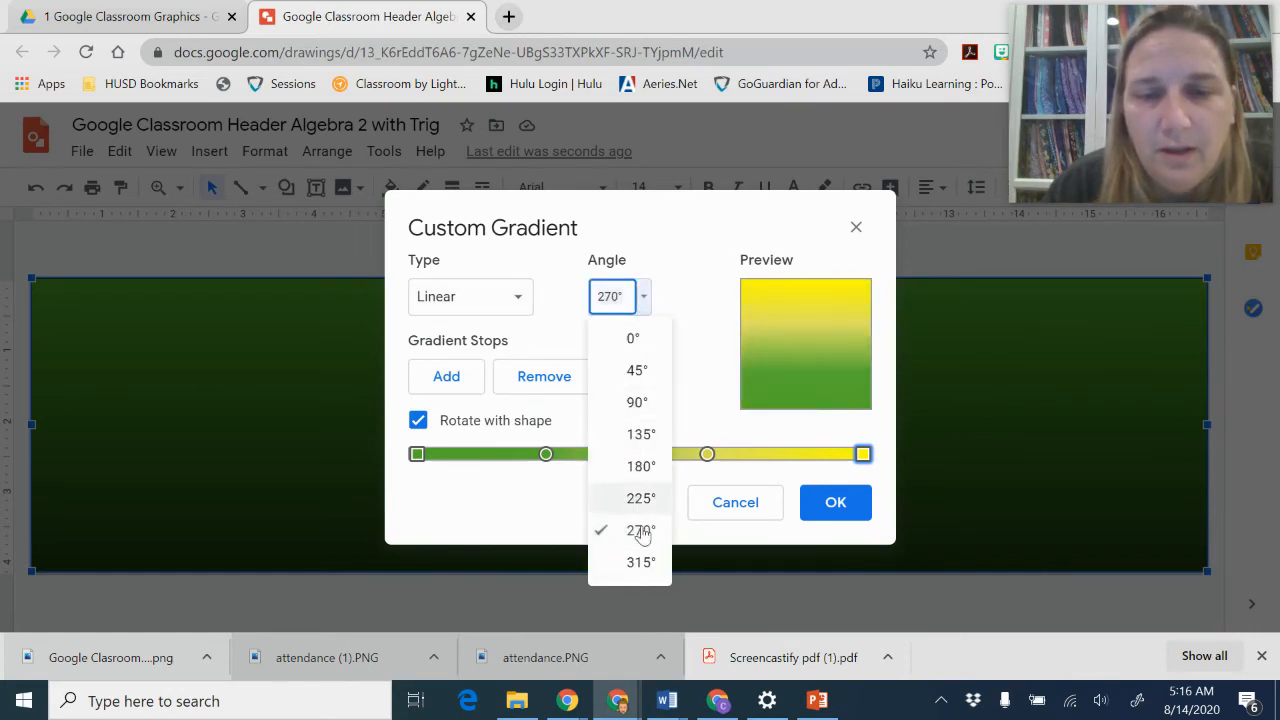
click(649, 562)
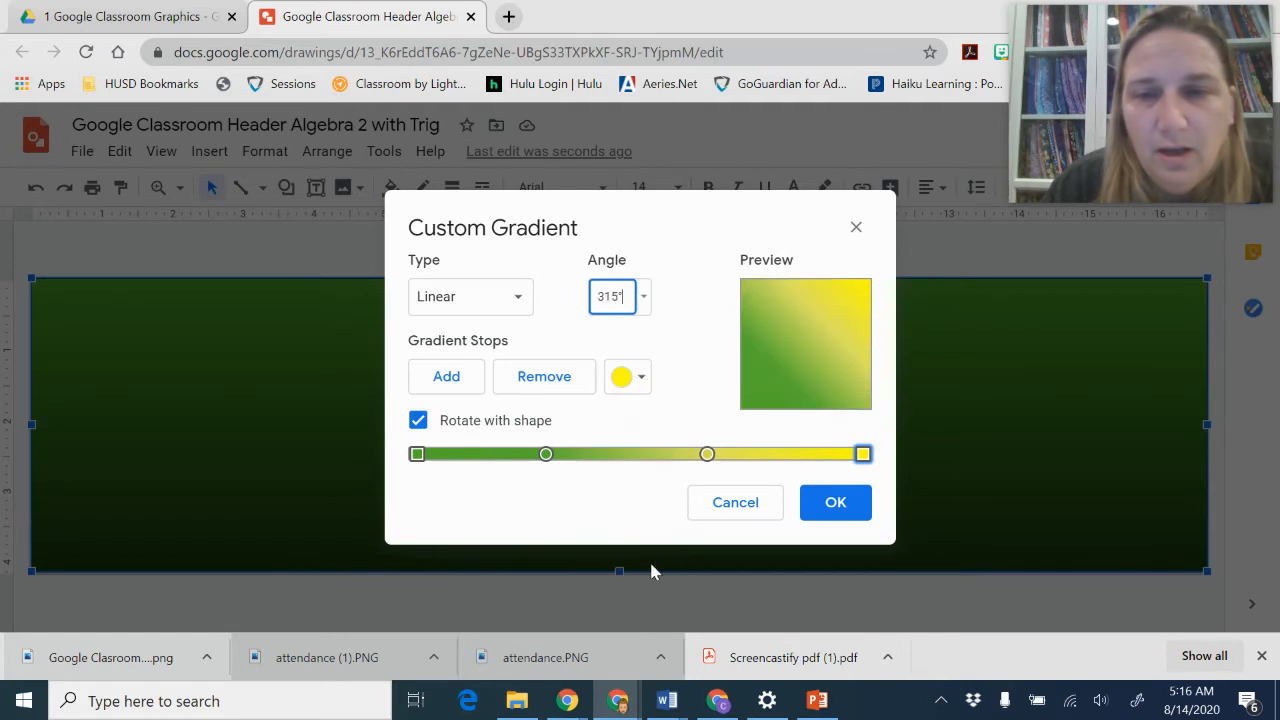
click(856, 505)
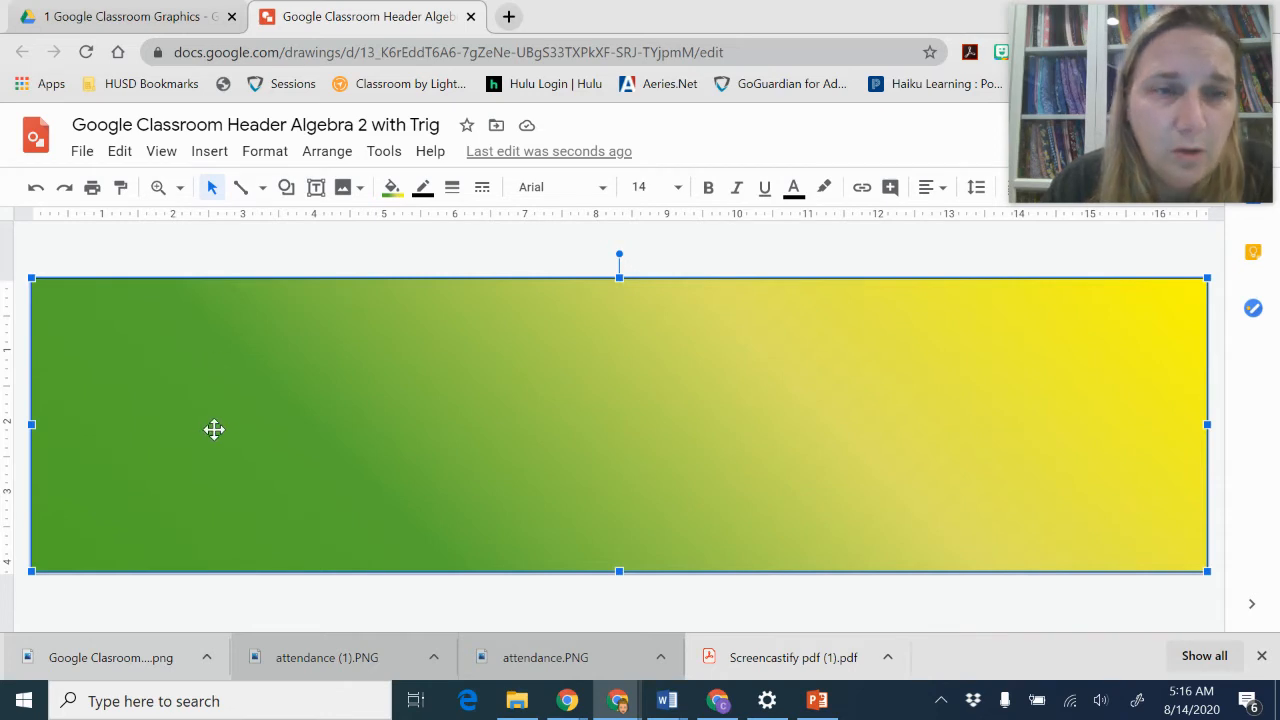
Step: Add a text box in the middle of the gradient rectangle reading "Algebra 2 with Trigonometry"
click(316, 188)
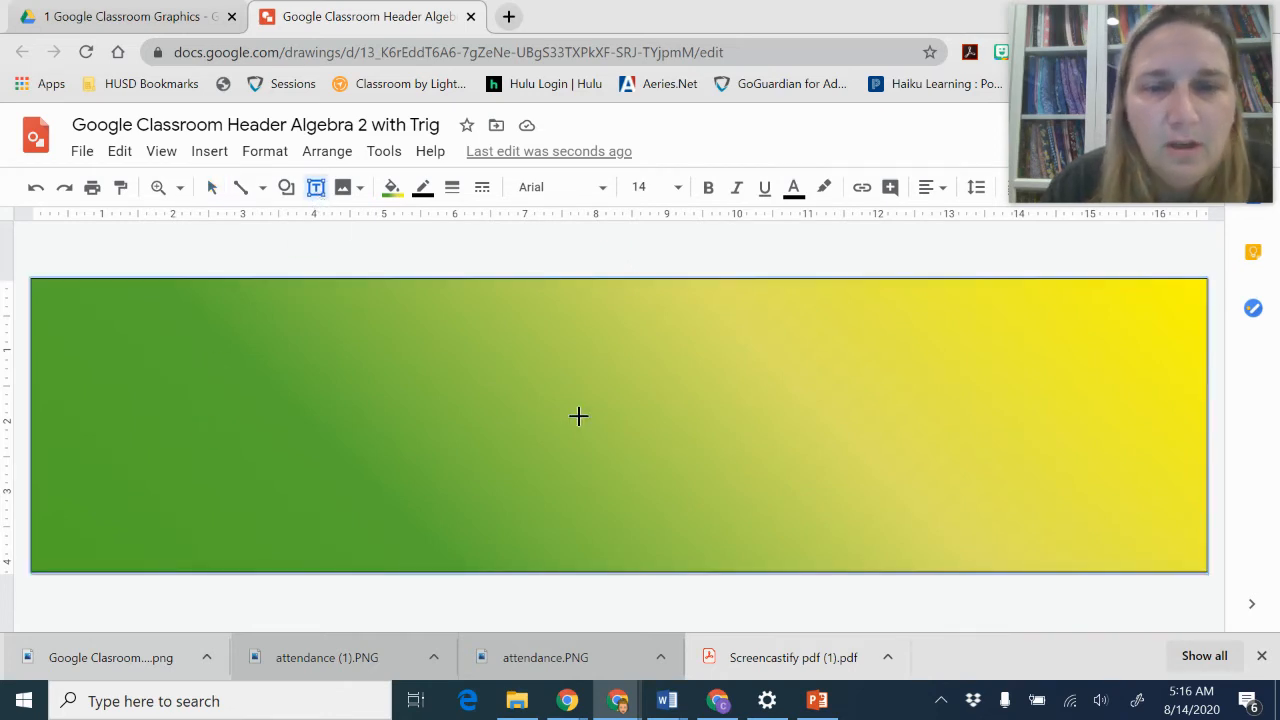
drag(432, 369, 828, 469)
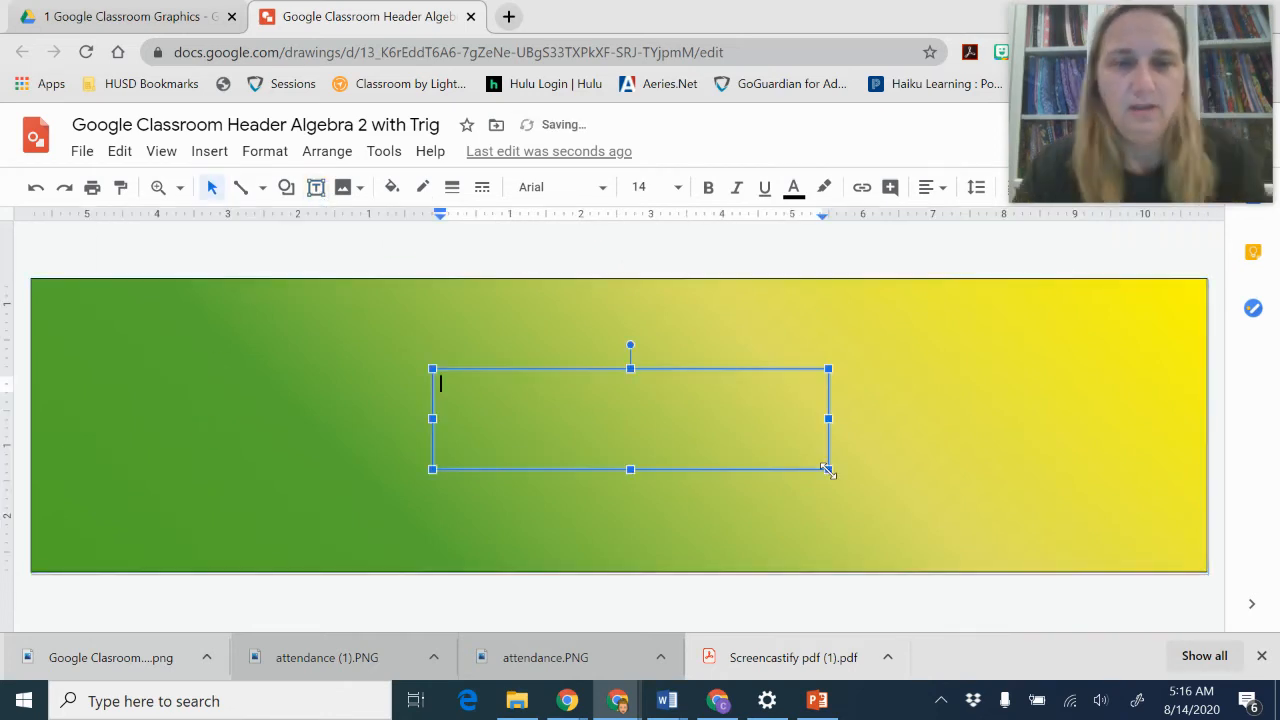
text(Algebra 2)
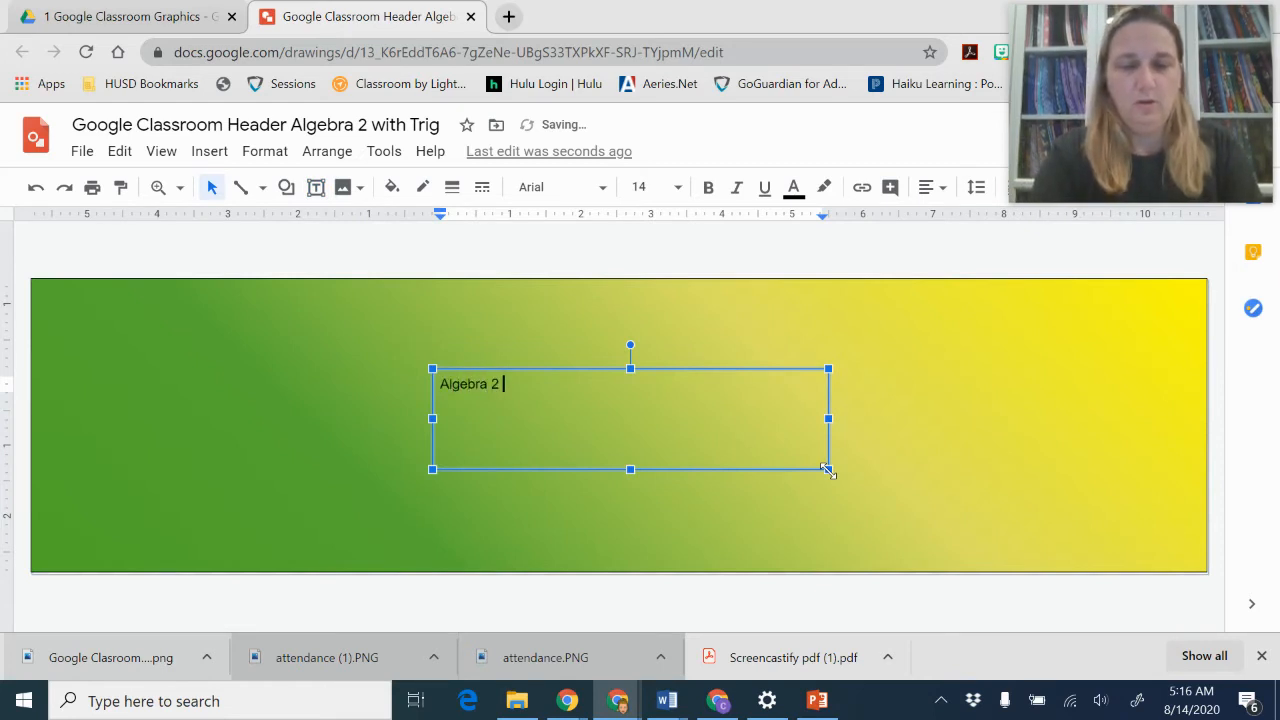
text( with Trigon)
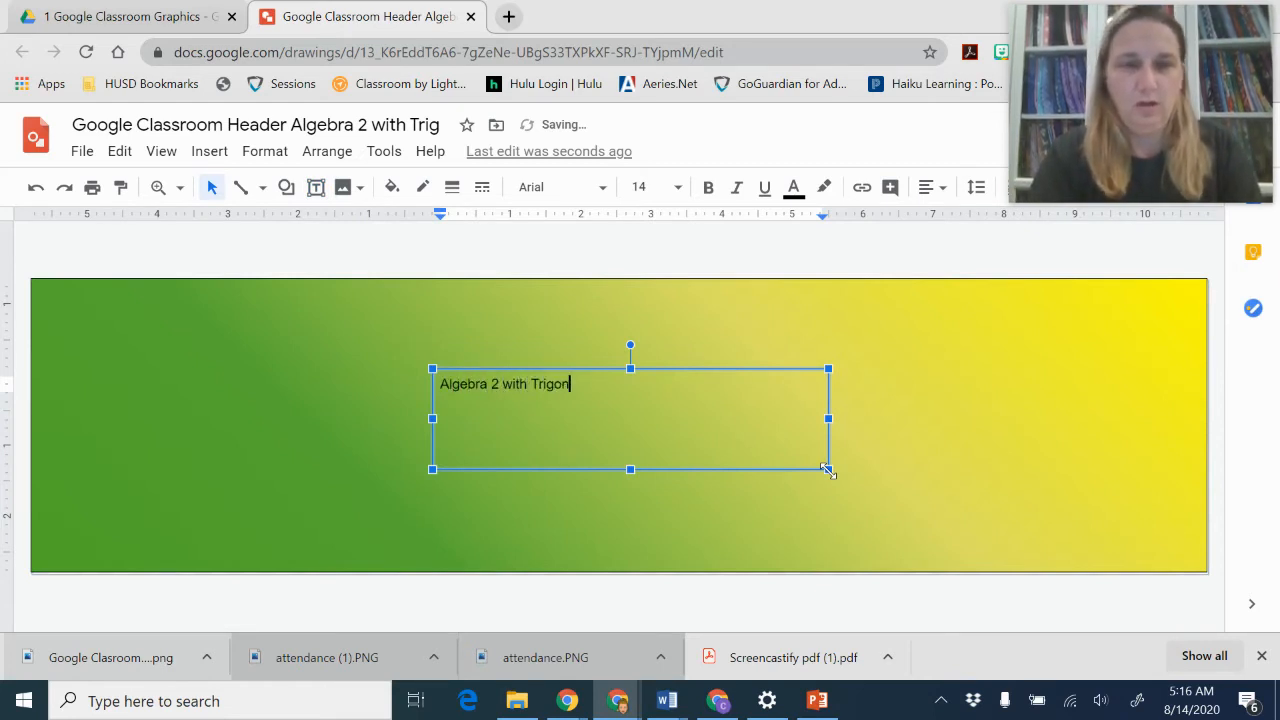
text(ometry)
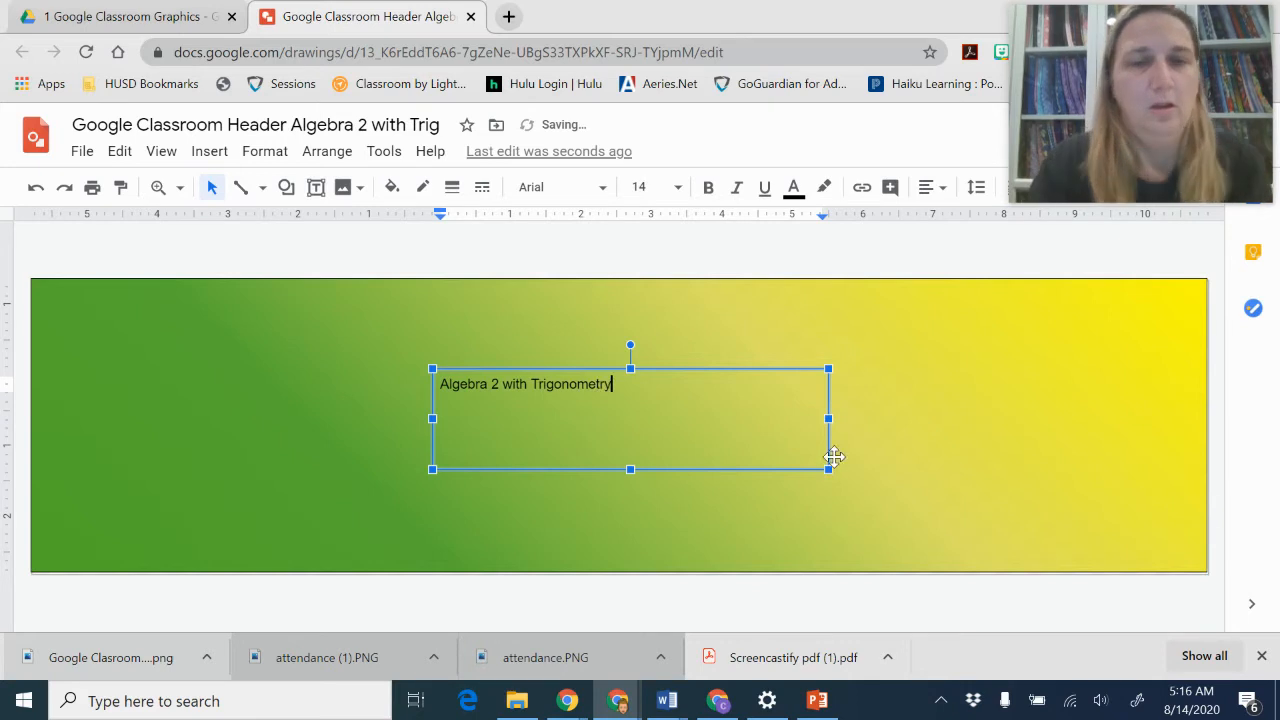
Step: Set the title text's font to Ubuntu, try font size 72 and settle on size 48
drag(613, 384, 431, 374)
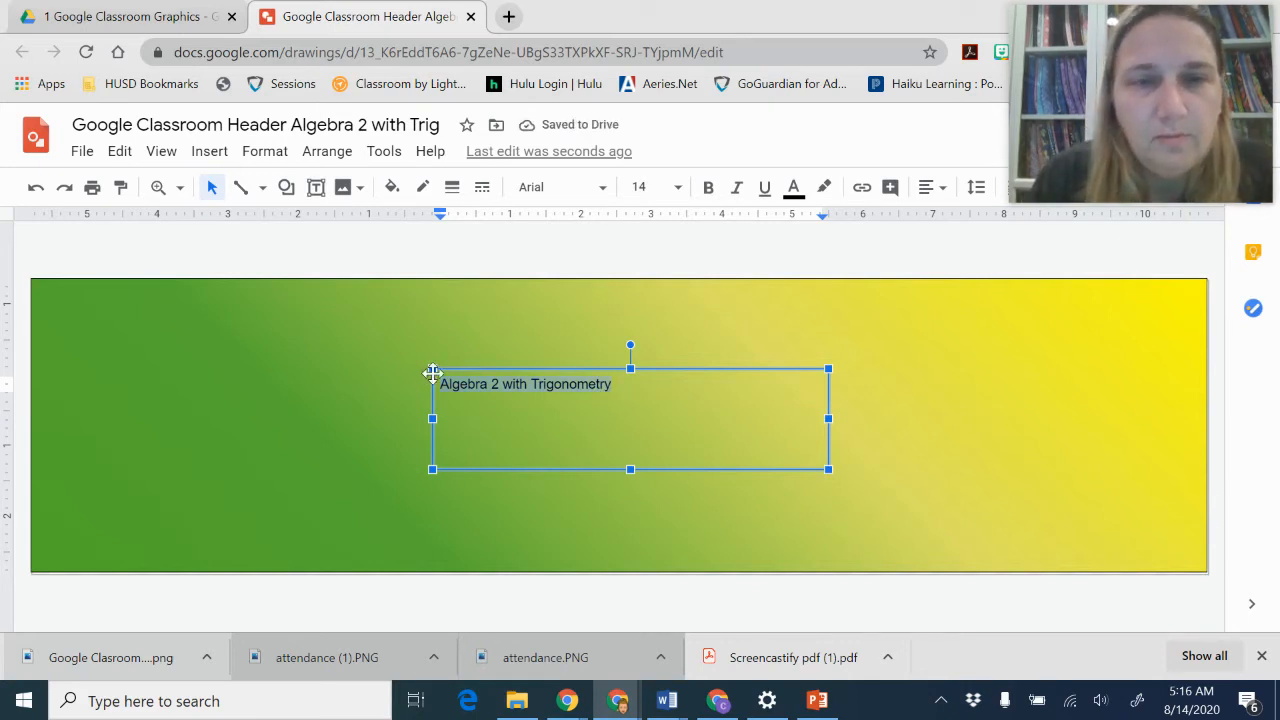
click(604, 189)
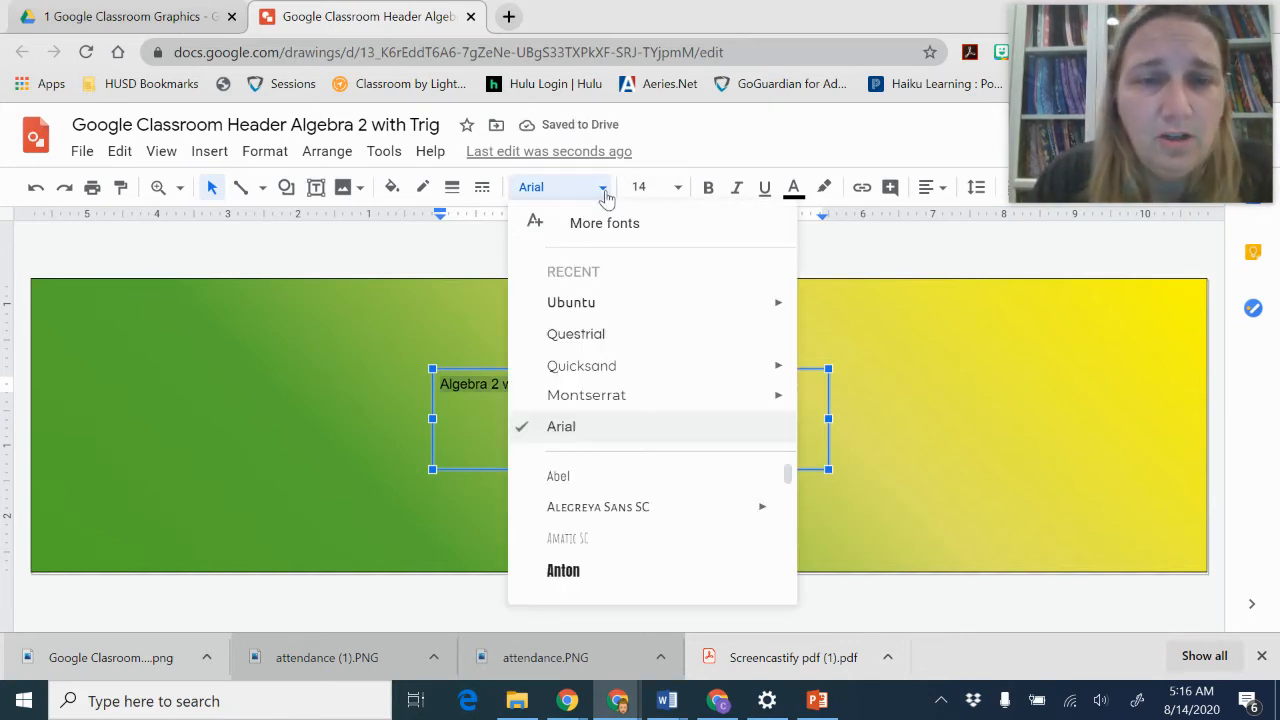
click(646, 310)
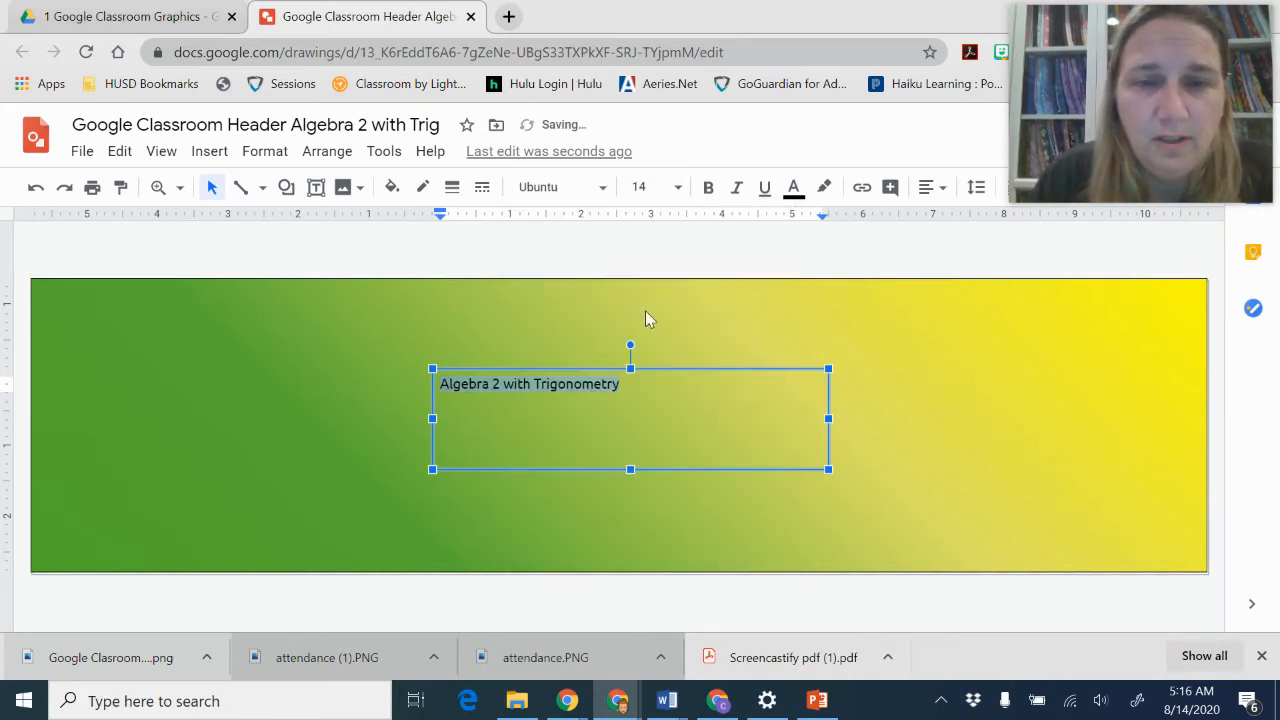
click(677, 188)
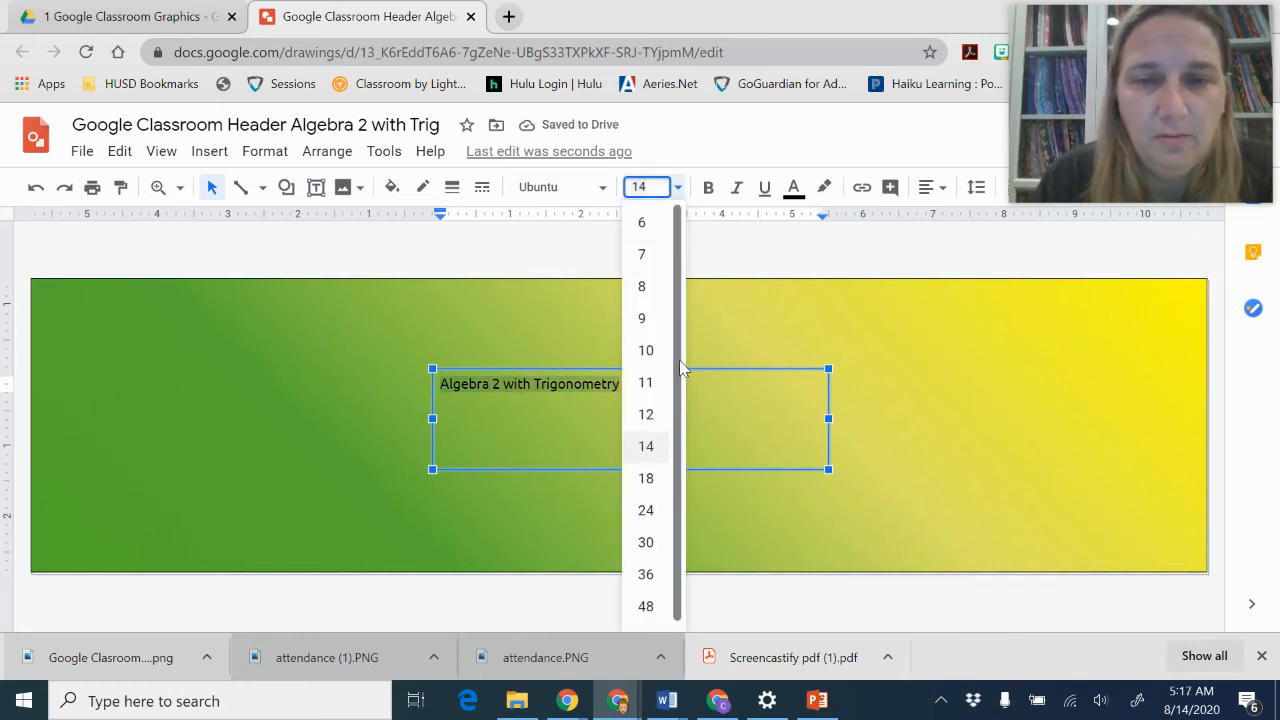
scroll(646, 420, down, 2)
click(646, 618)
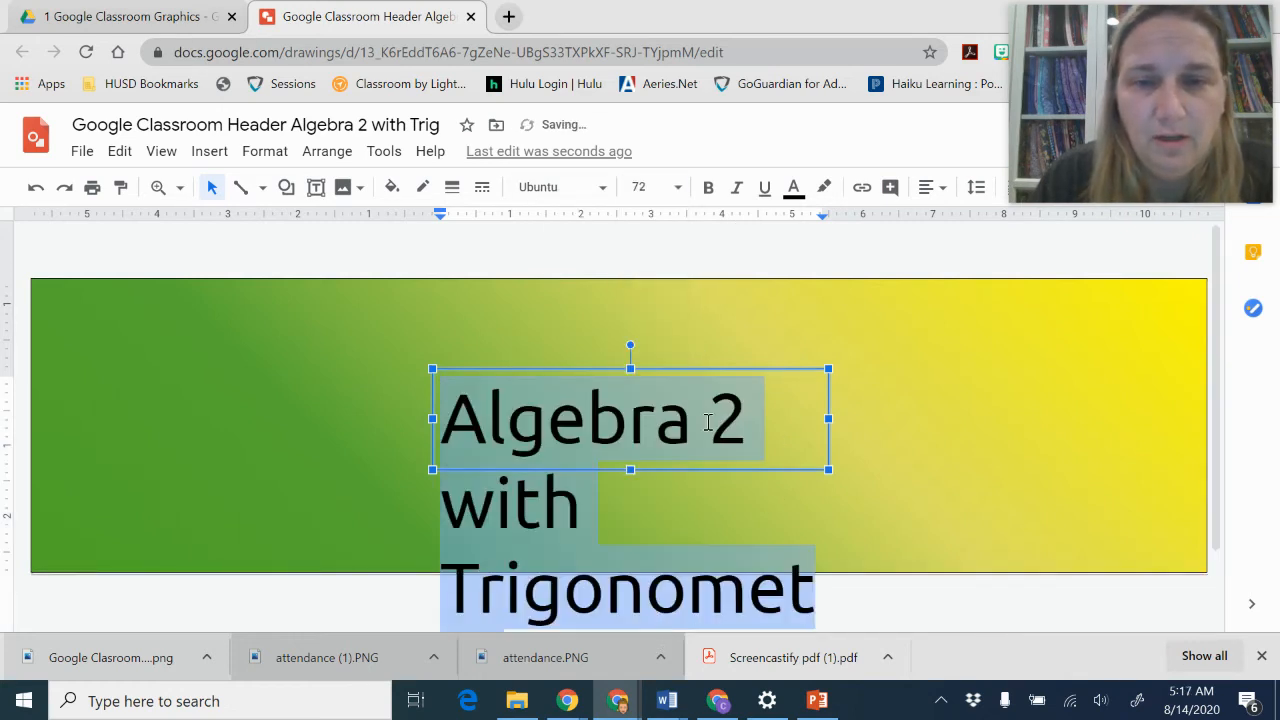
click(677, 188)
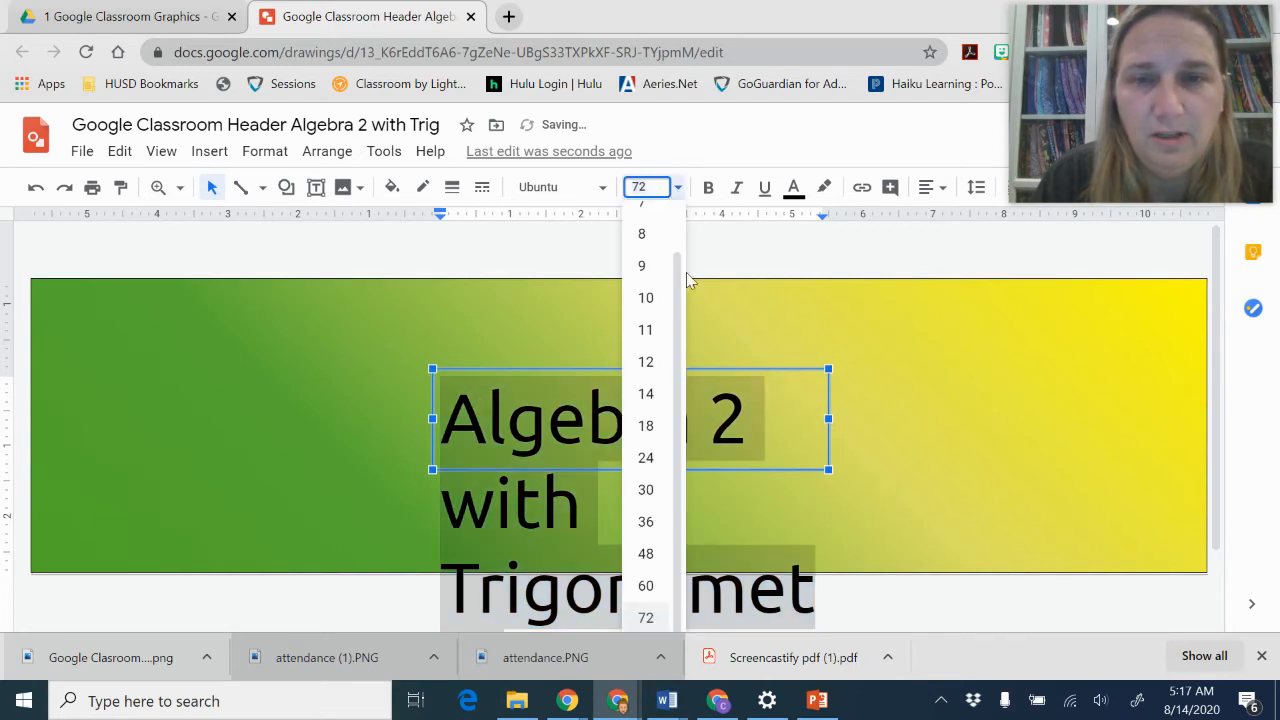
click(646, 554)
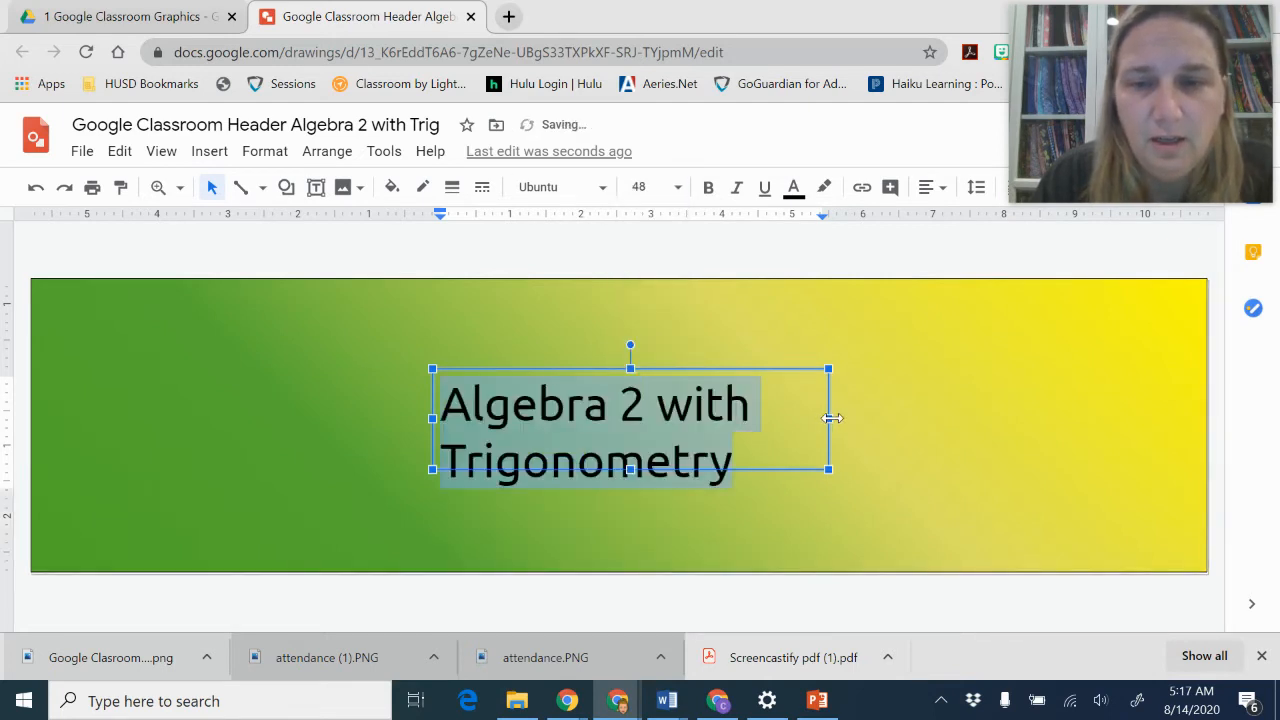
Step: Widen the title text box towards the yellow side and change all of its text to white
drag(829, 418, 1045, 414)
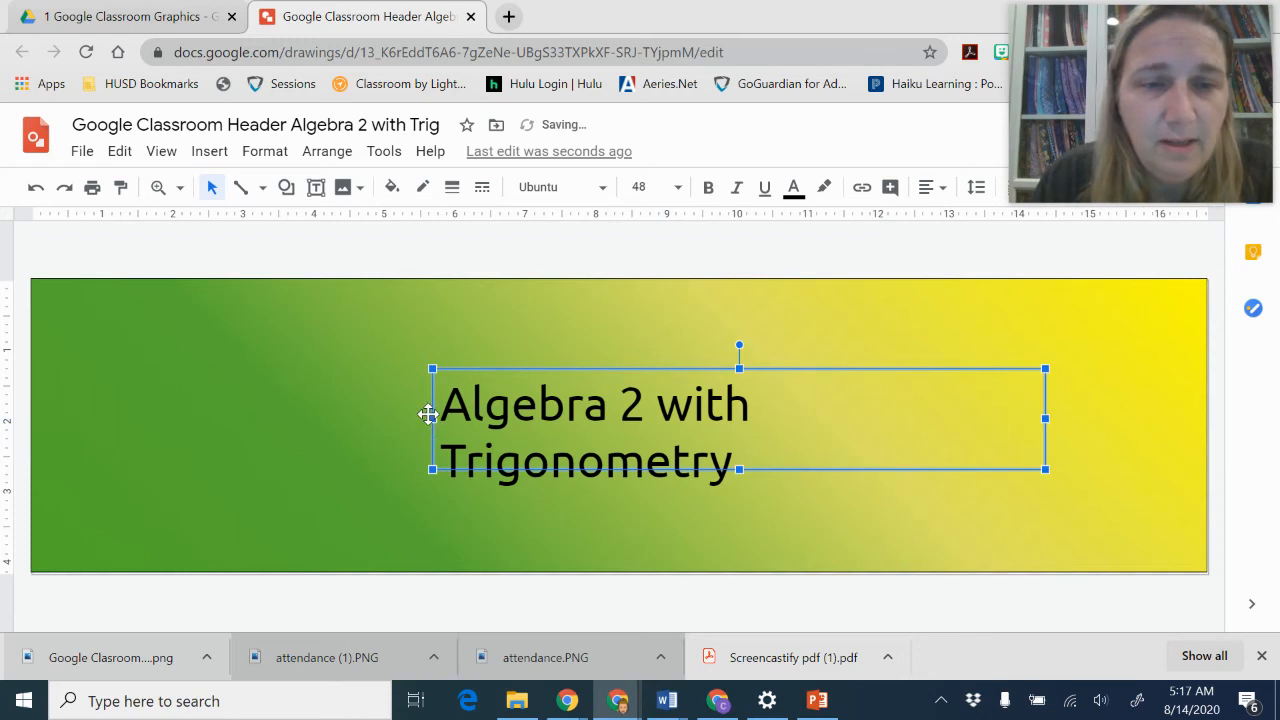
drag(735, 462, 351, 389)
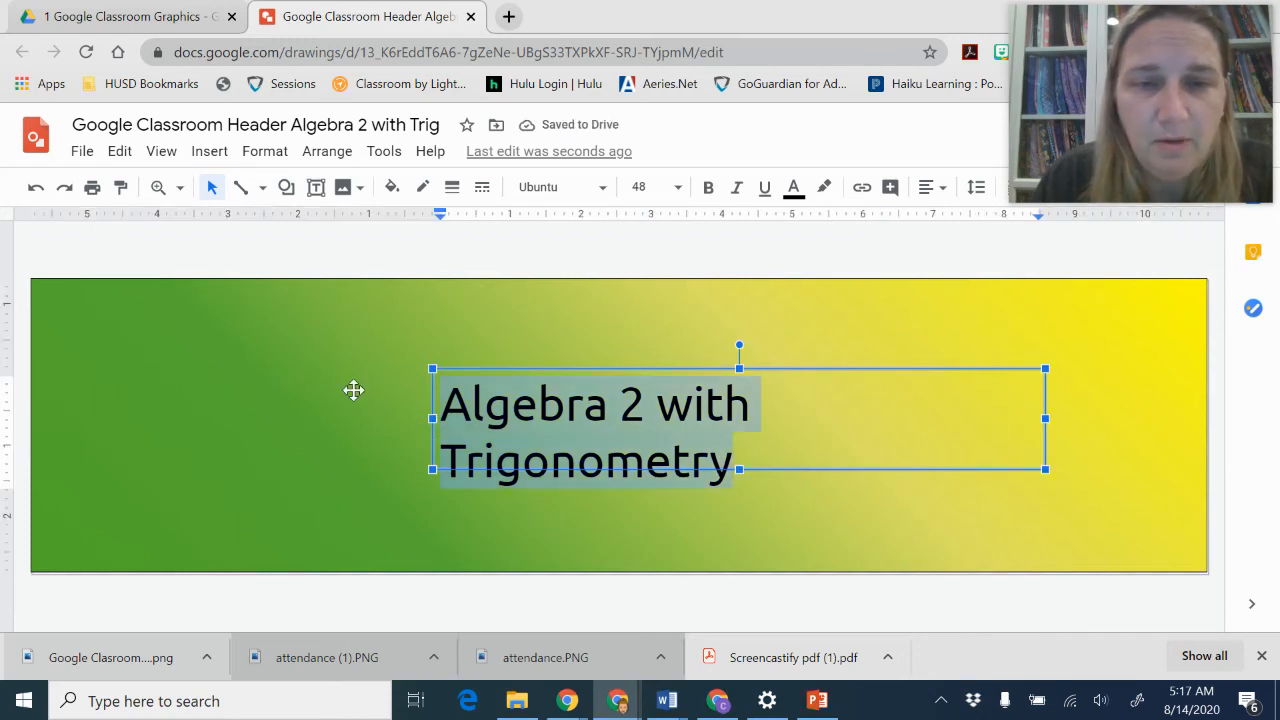
click(793, 188)
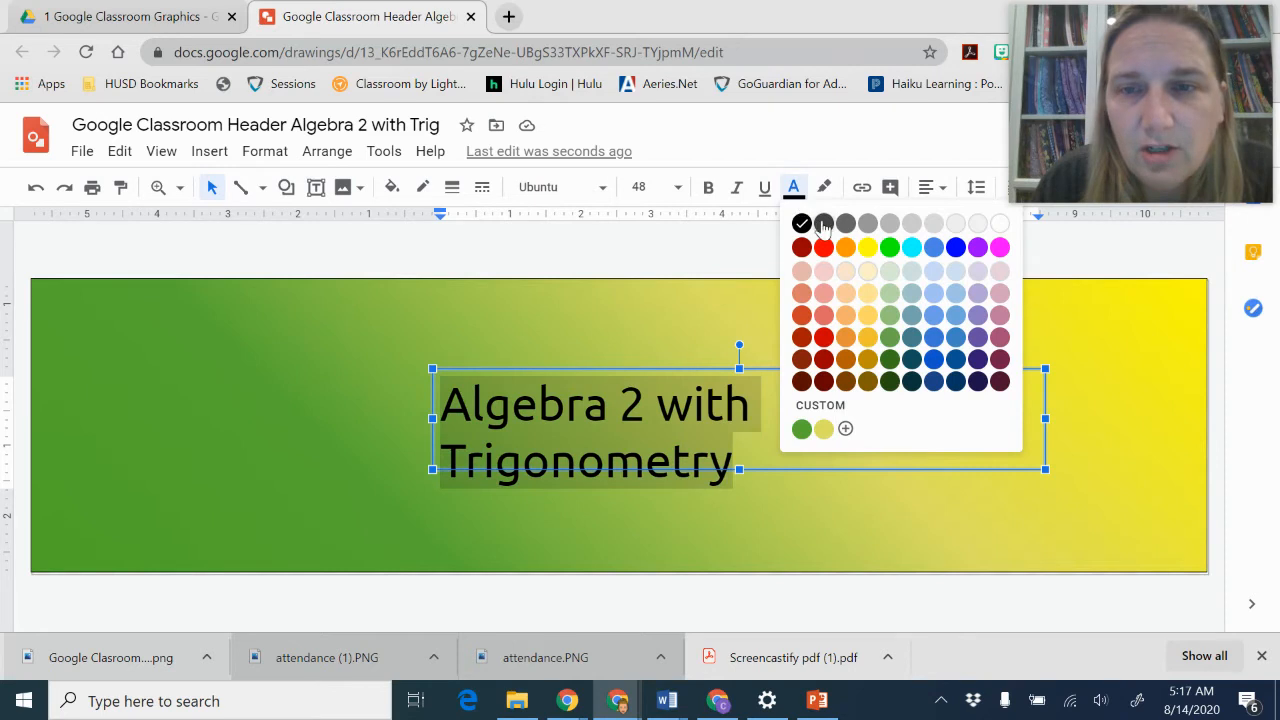
click(1000, 223)
click(894, 534)
Step: Narrow the title text box and extend its lower edge so it fits closely around the two lines of text
click(717, 426)
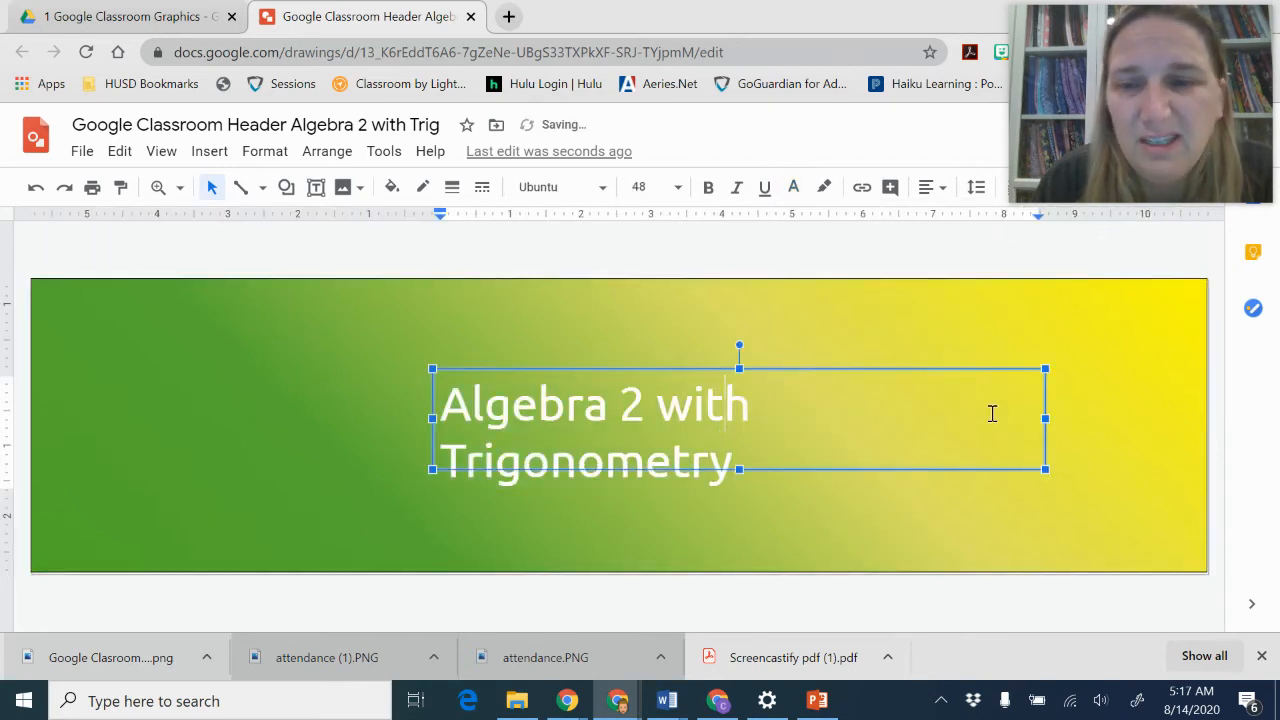
drag(1045, 418, 772, 443)
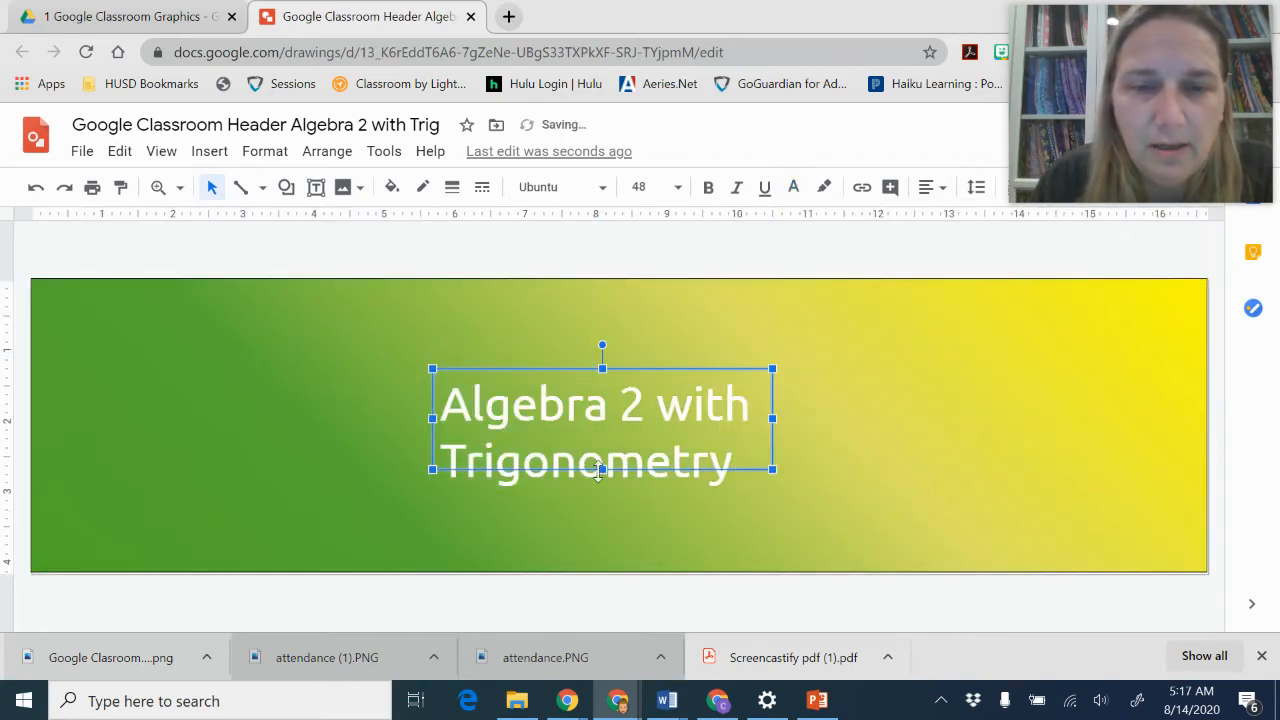
drag(600, 468, 581, 508)
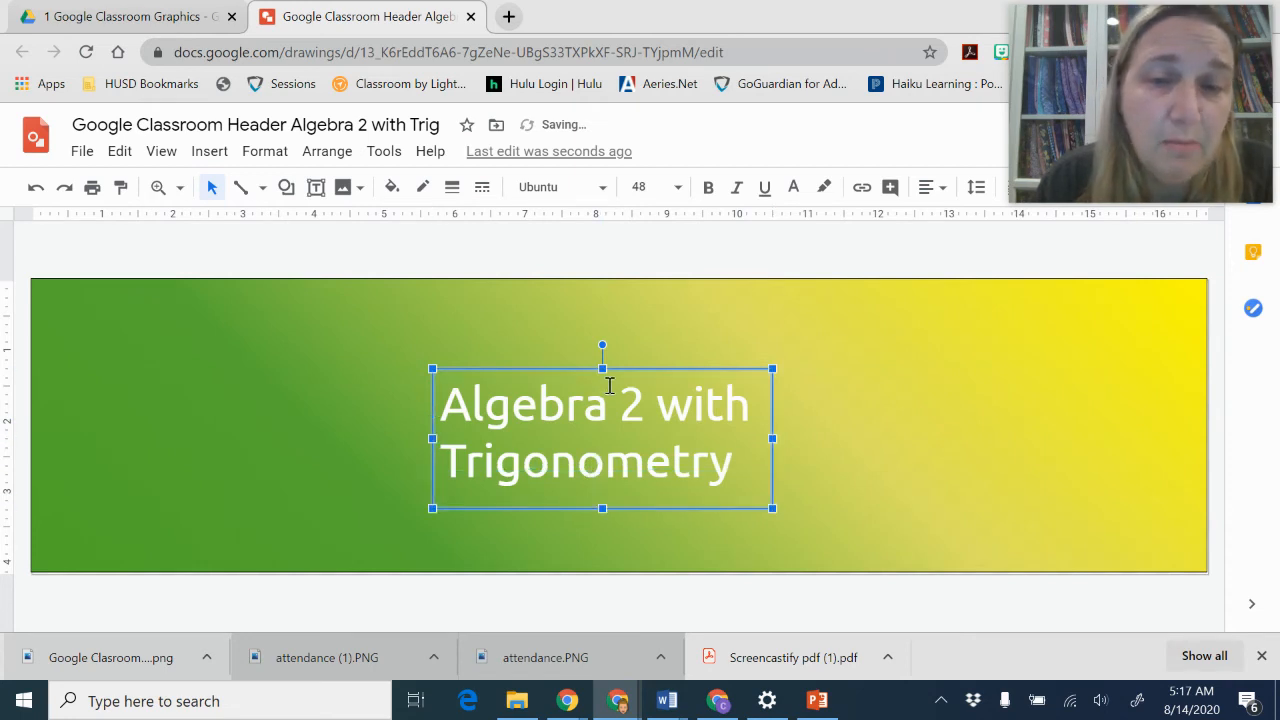